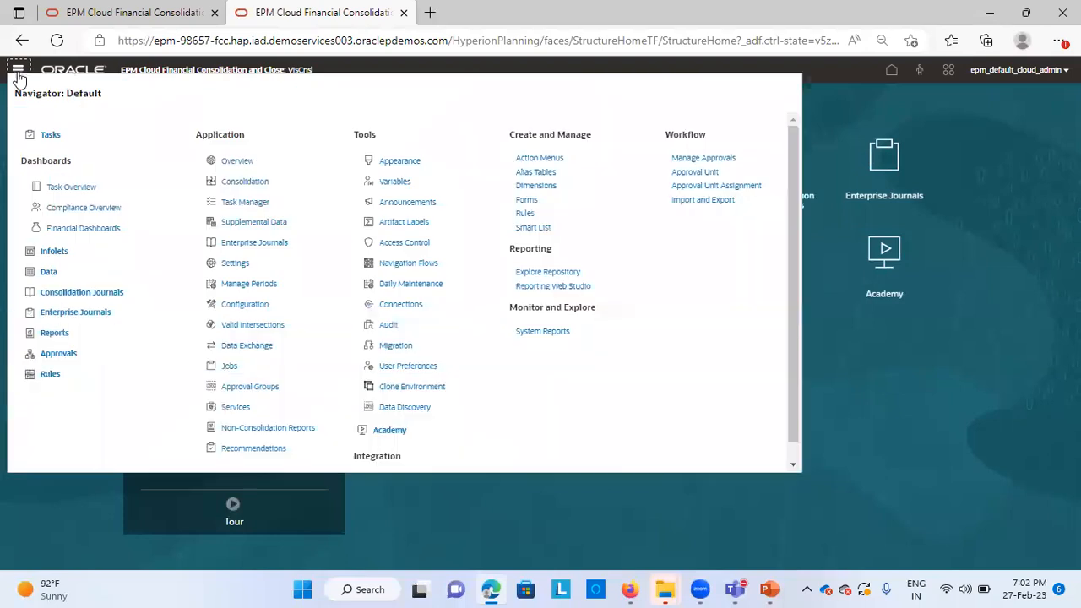
# Examine the Account dimension's FCCS_Balance Sheet hierarchy down to the members of FCCS_Current Assets and FCCS_Total Cash
pyautogui.click(524, 187)
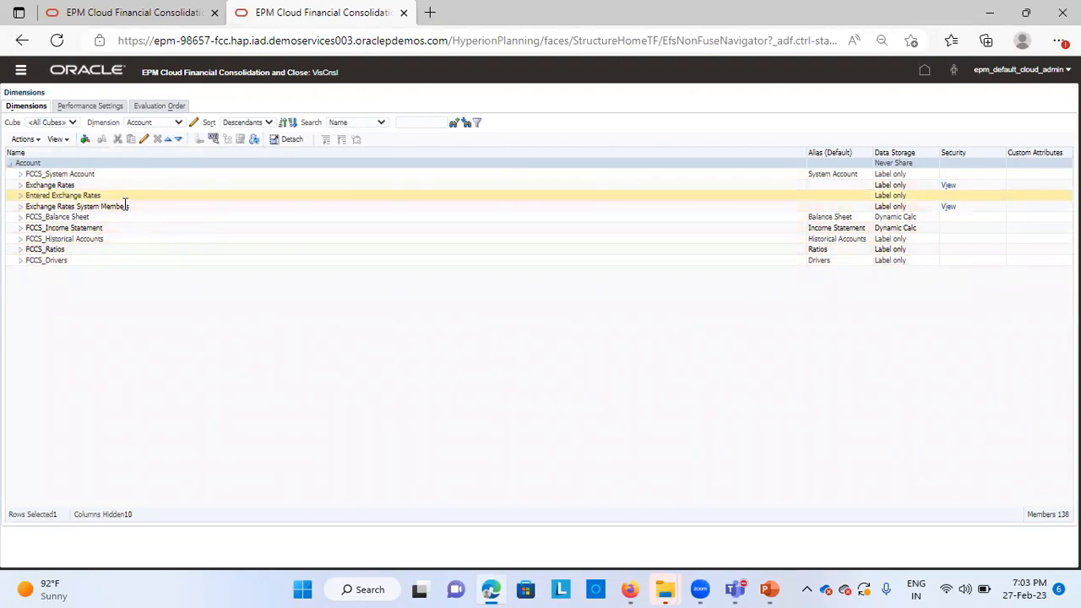
pyautogui.click(21, 216)
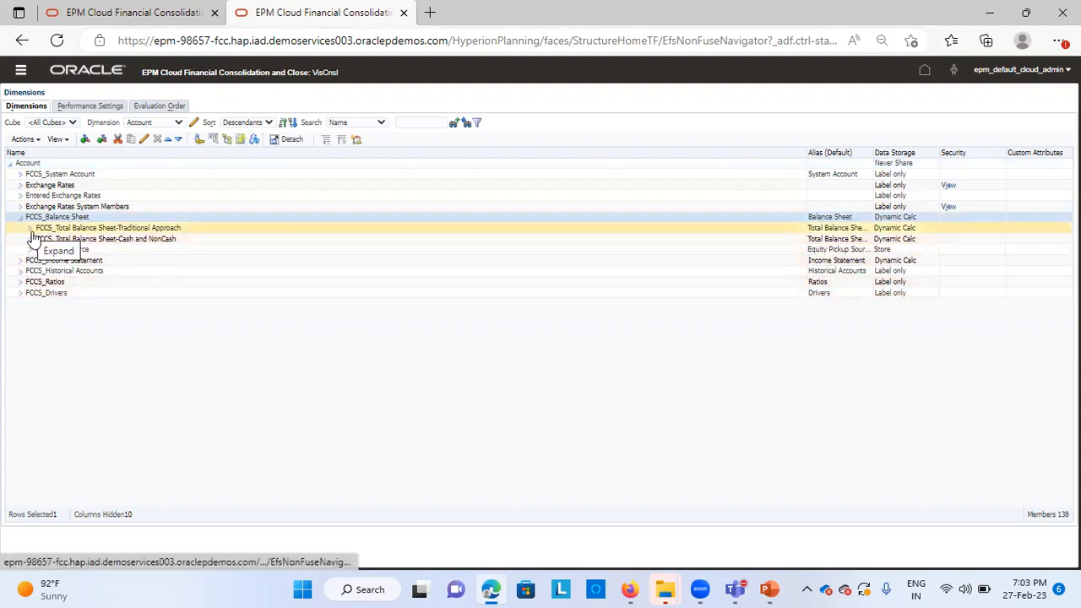
pyautogui.click(29, 228)
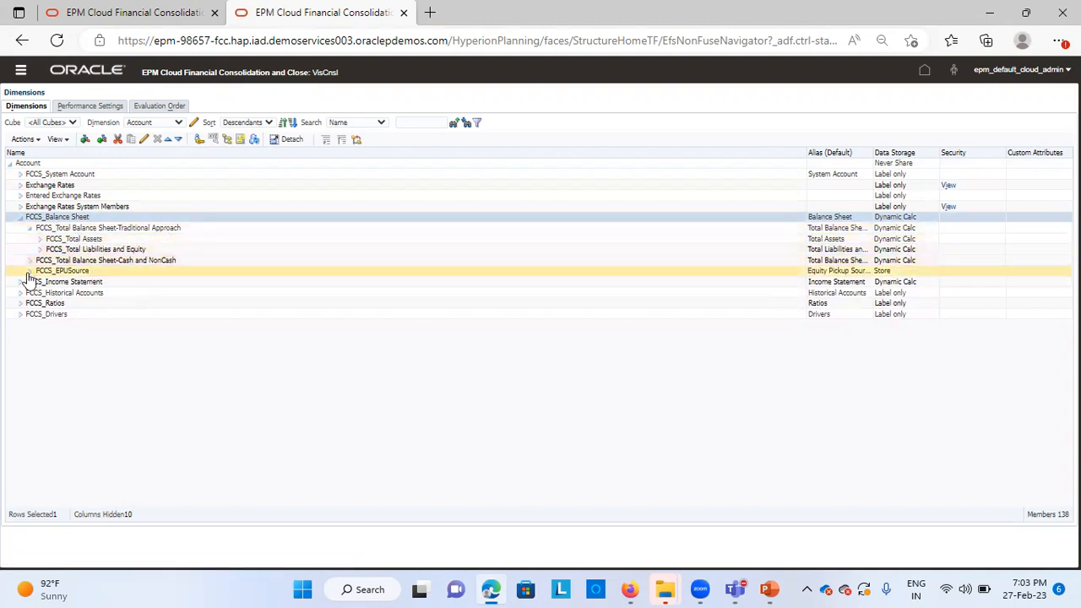
pyautogui.click(40, 240)
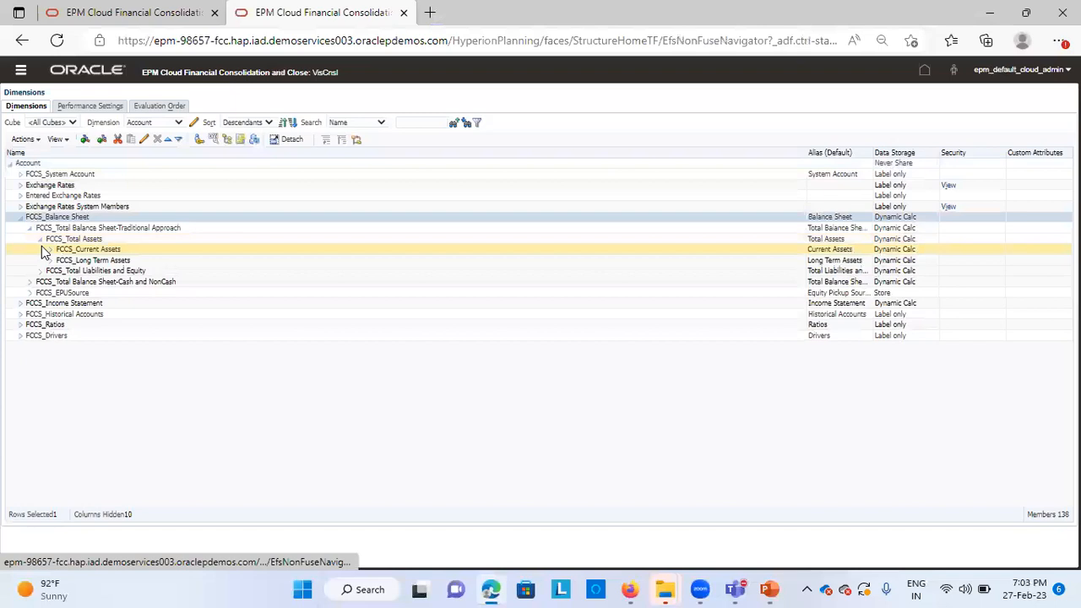
pyautogui.click(50, 249)
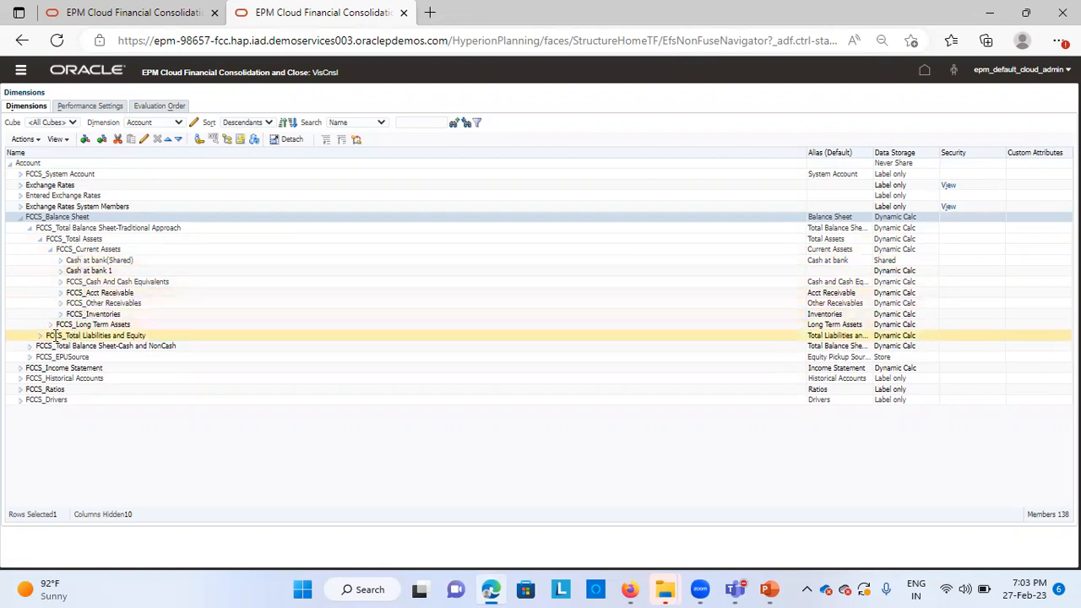
pyautogui.click(30, 348)
pyautogui.click(40, 359)
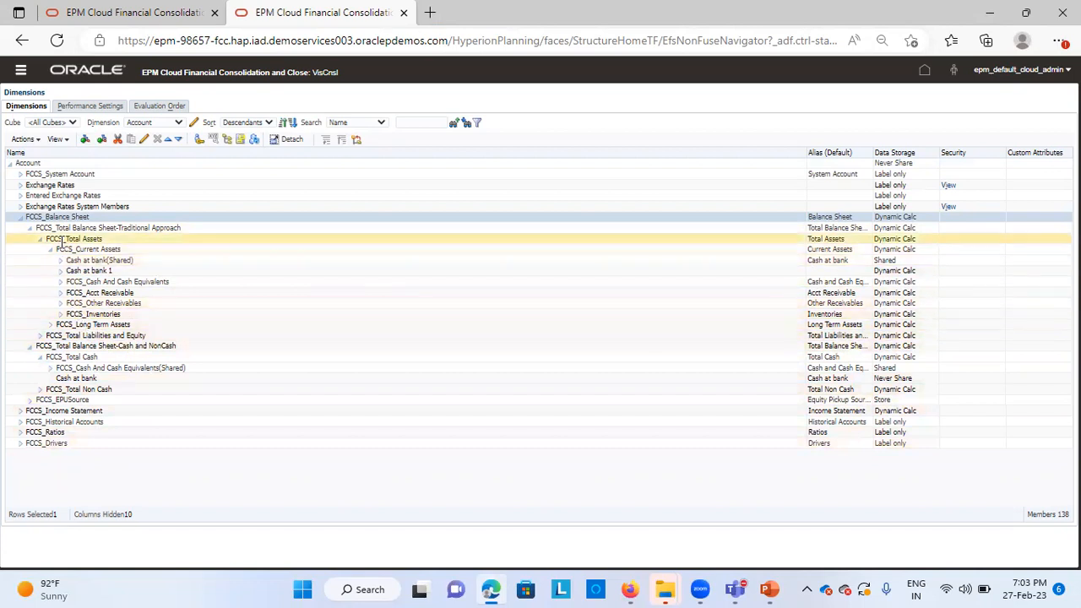
# Run Validate Metadata from the application overview and examine the errors reported for the Account dimension
pyautogui.click(22, 73)
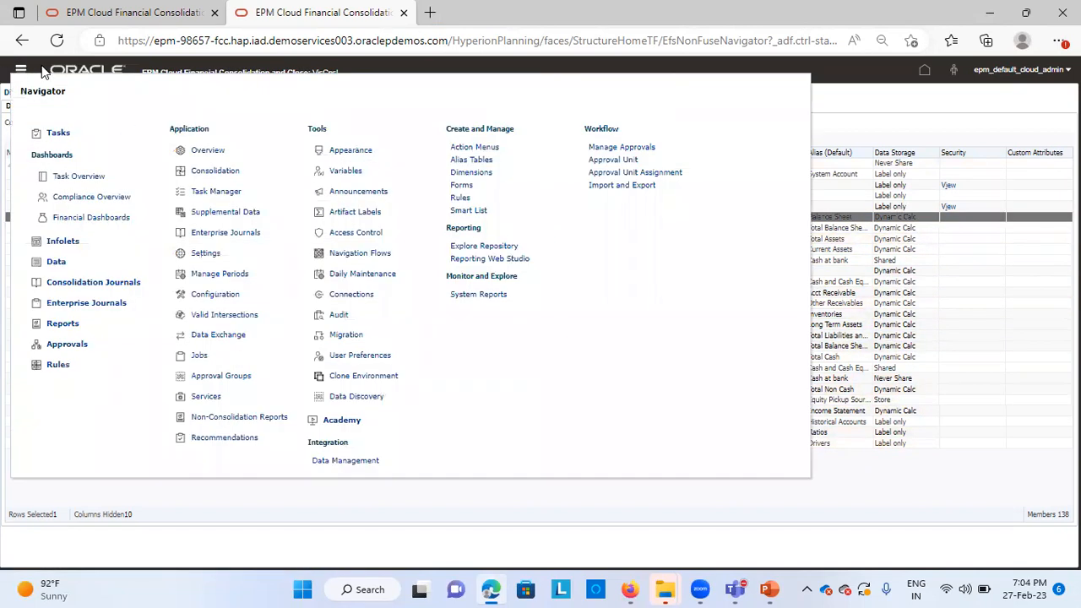
pyautogui.click(211, 153)
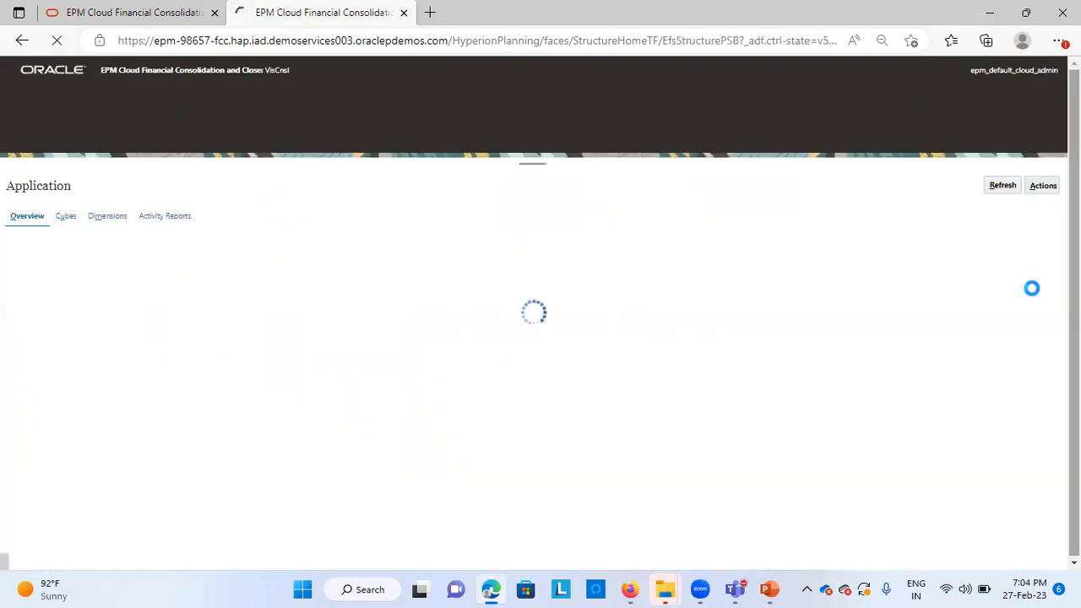
pyautogui.click(1058, 185)
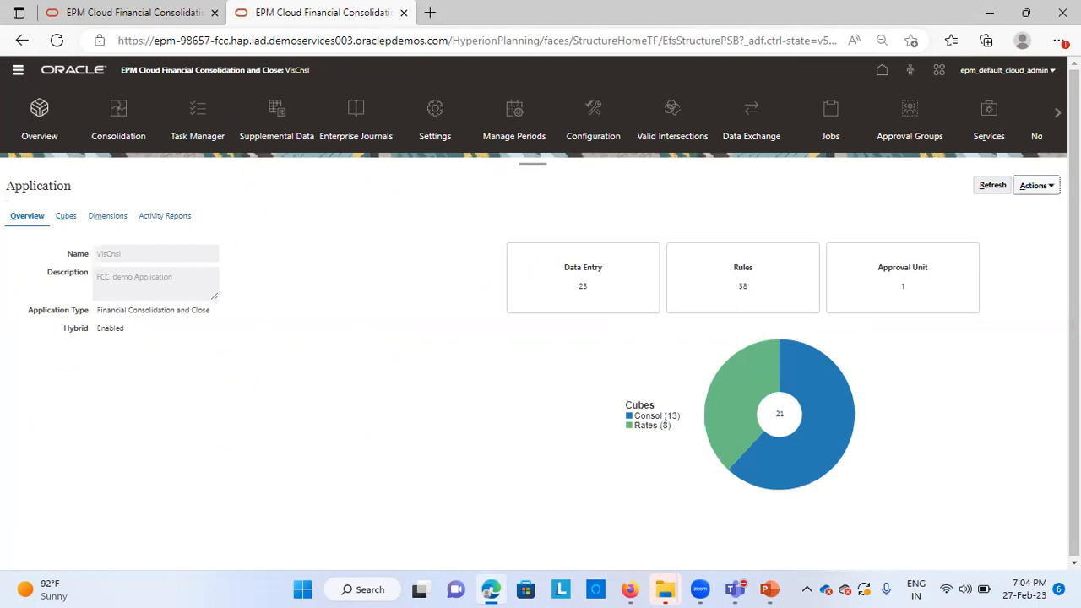
pyautogui.click(955, 279)
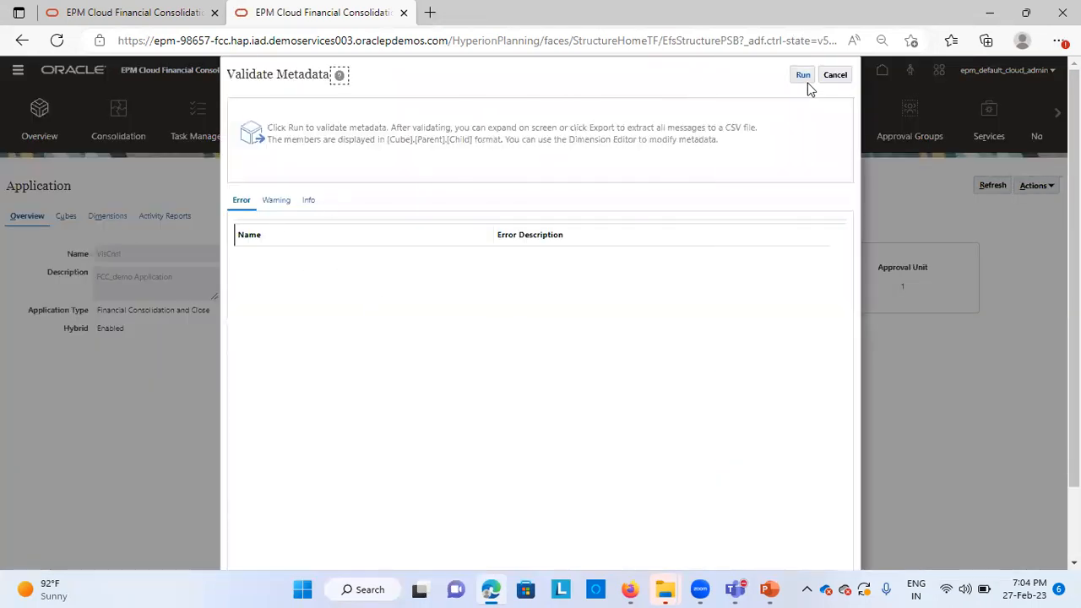
pyautogui.click(803, 75)
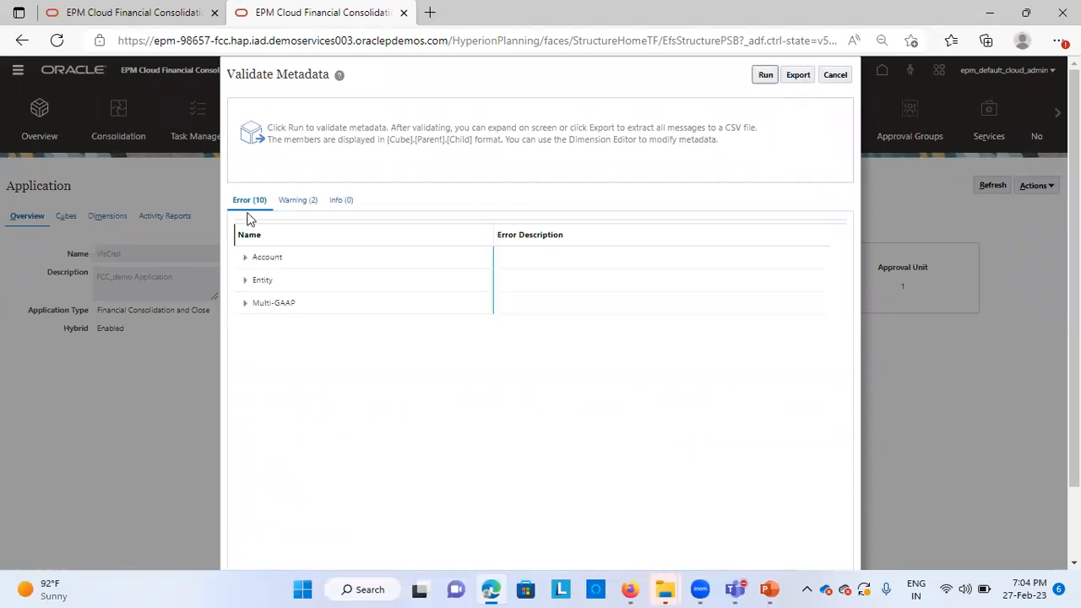
pyautogui.click(244, 257)
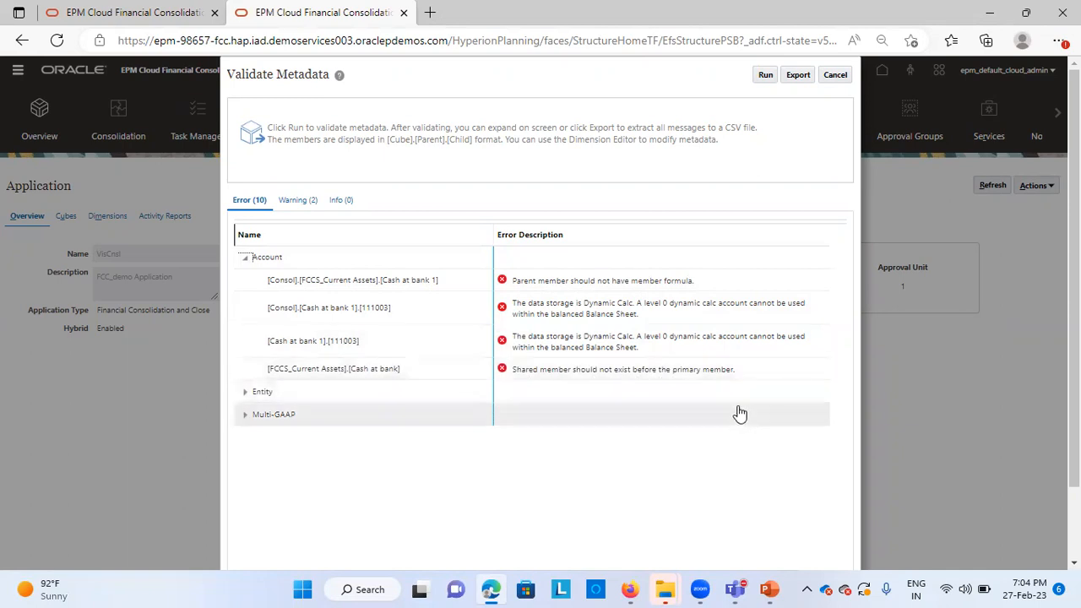
pyautogui.click(835, 76)
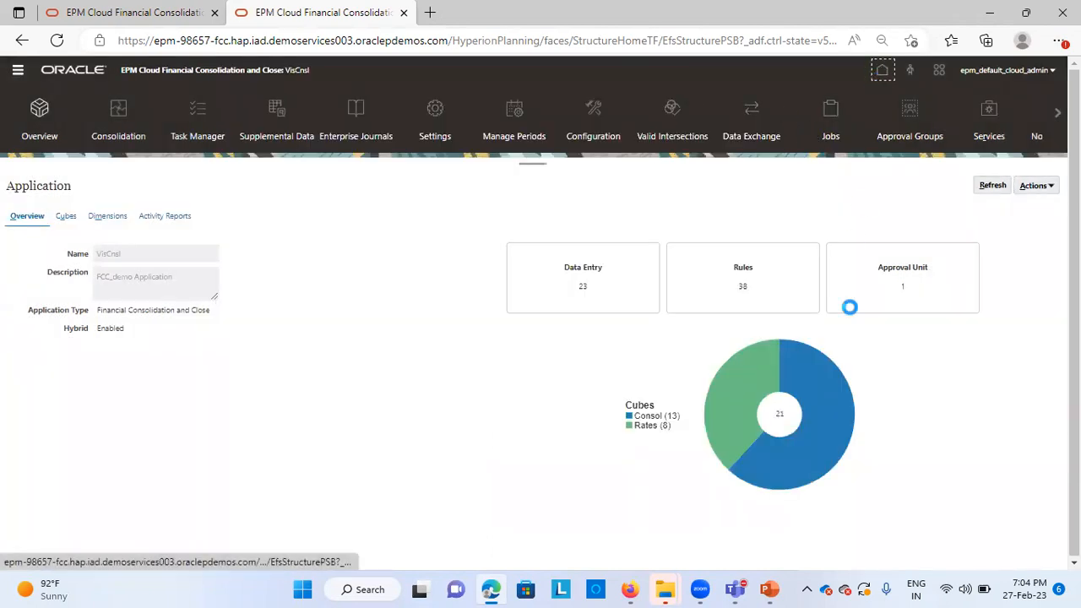
# Switch to PowerPoint and present slide 5 to read the Case-2 rule on level 0 member data storage types
pyautogui.click(767, 589)
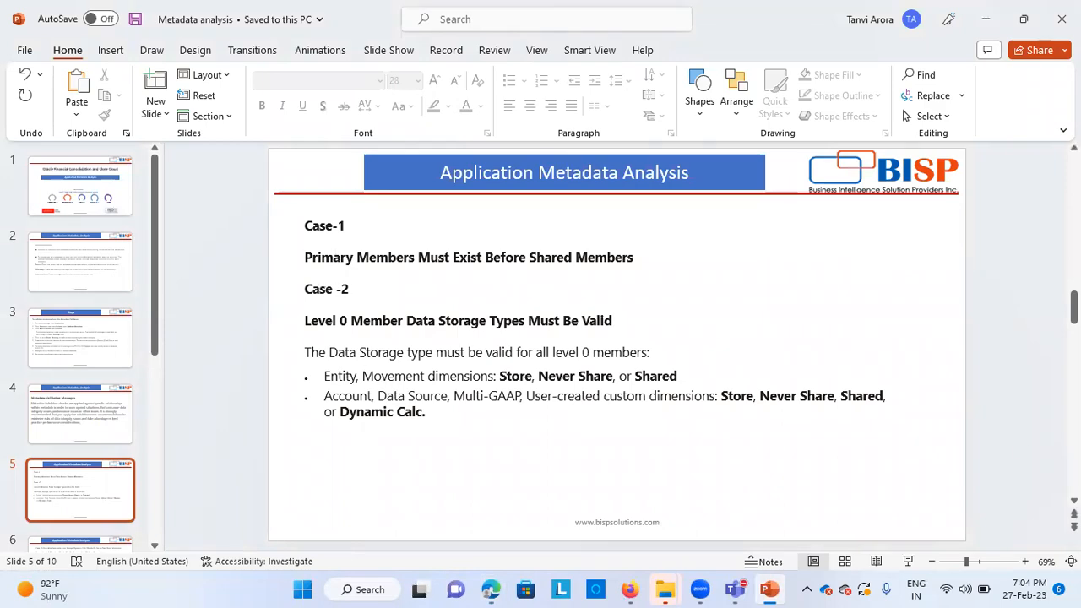
pyautogui.click(909, 561)
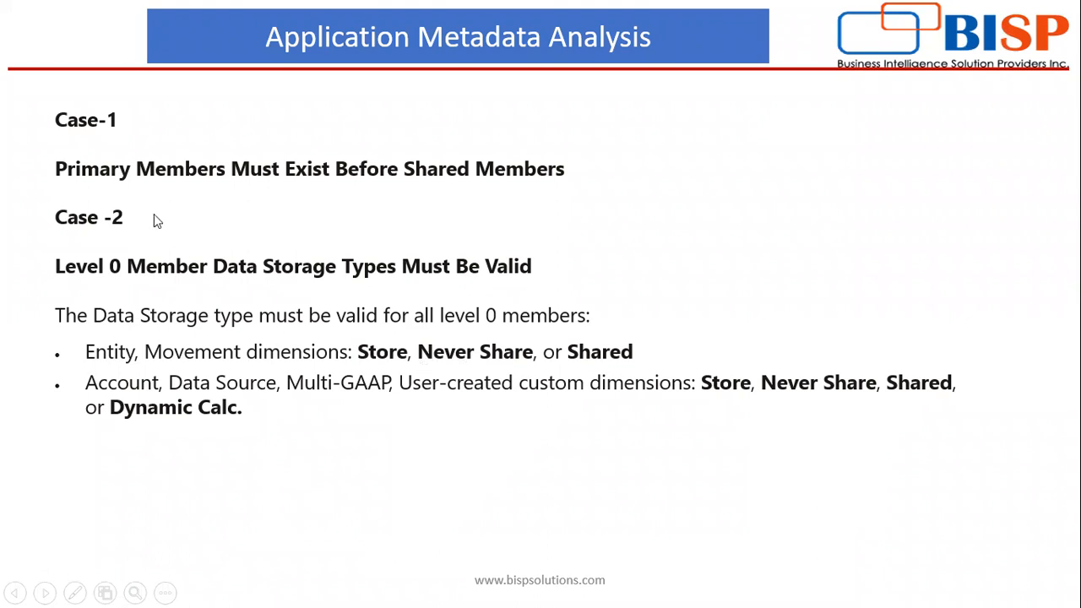
pyautogui.press('Escape')
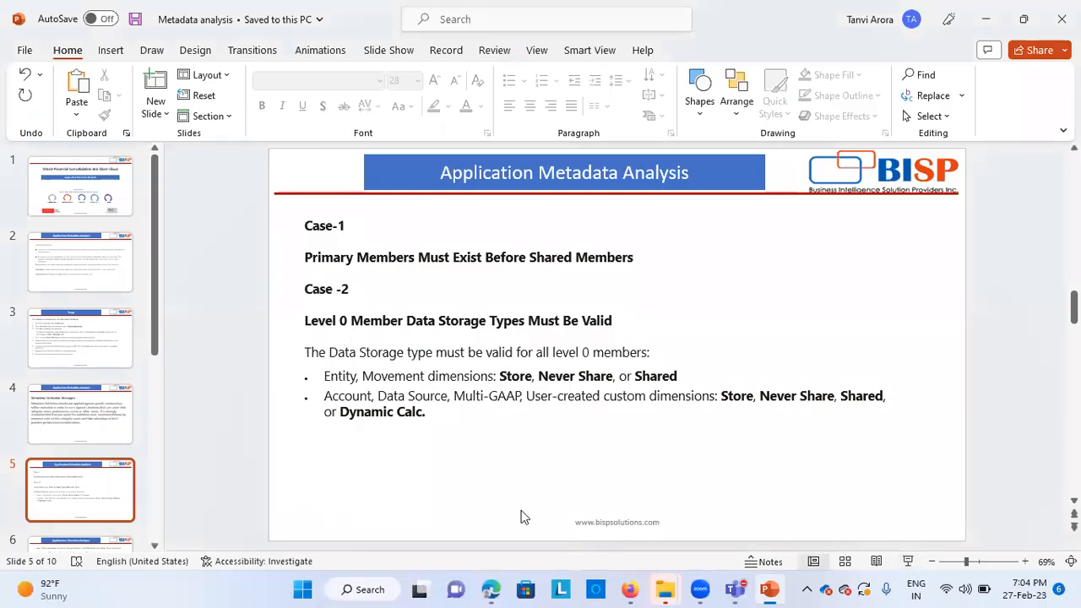
# Switch back to Oracle EPM Cloud in Edge, show the Entity dimension and select member C_100 under FCCS_Total Geography
pyautogui.click(492, 589)
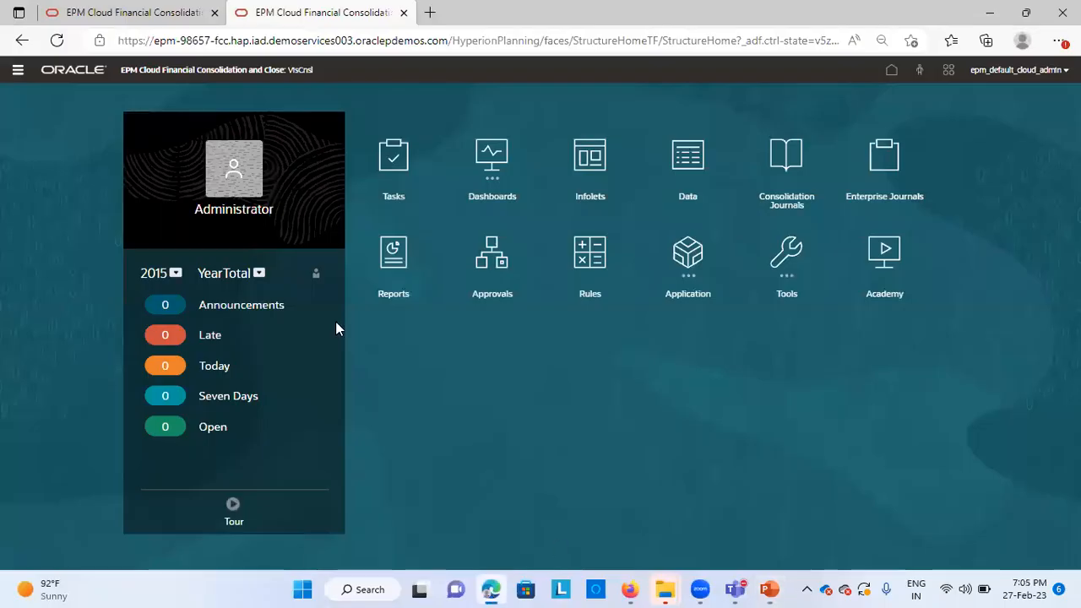
pyautogui.click(14, 71)
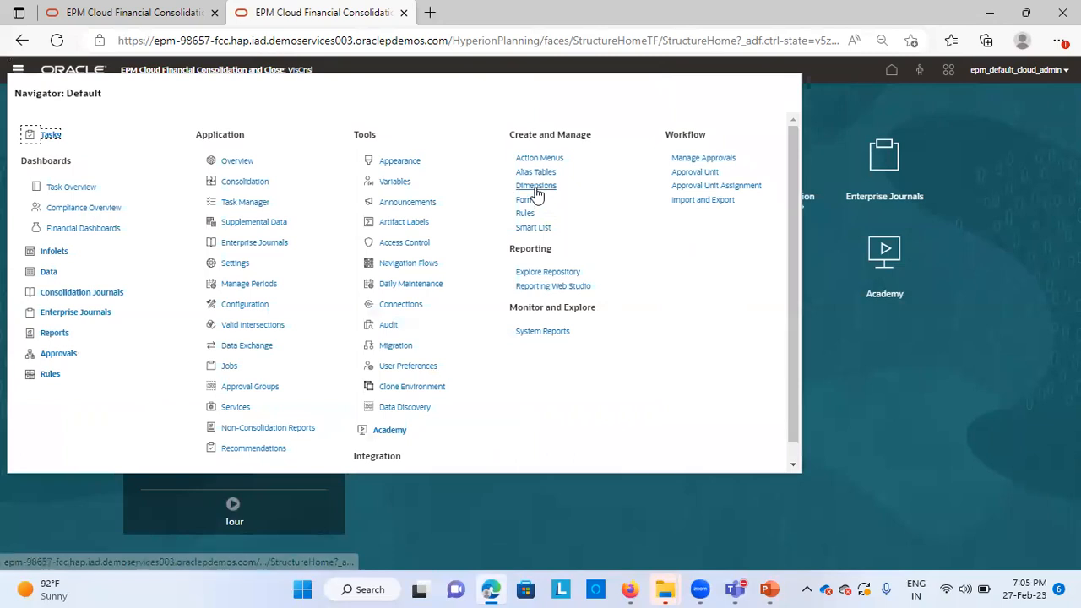
pyautogui.click(536, 187)
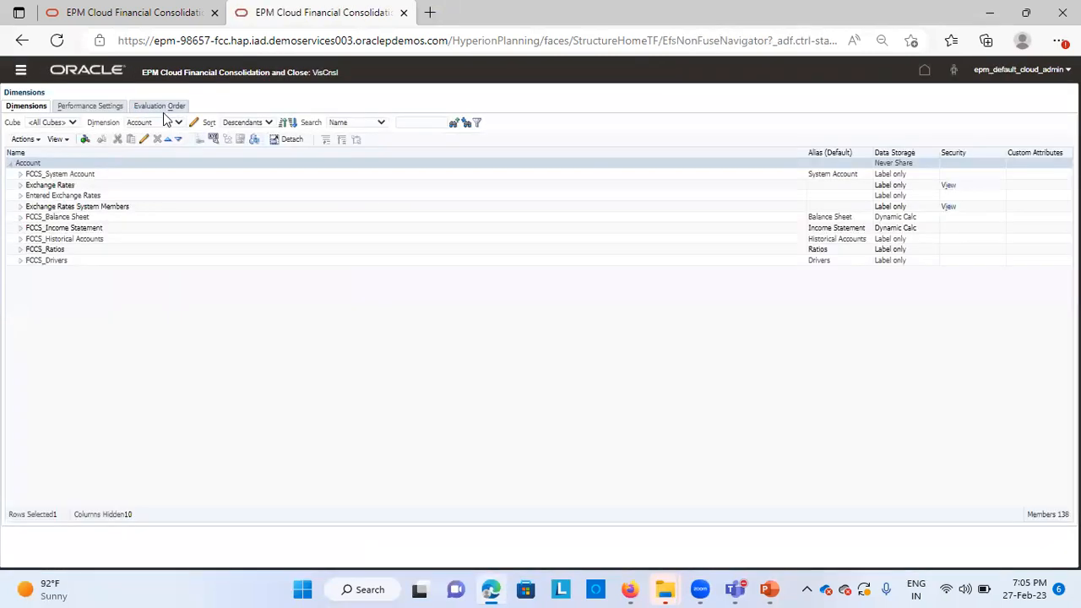
pyautogui.click(169, 124)
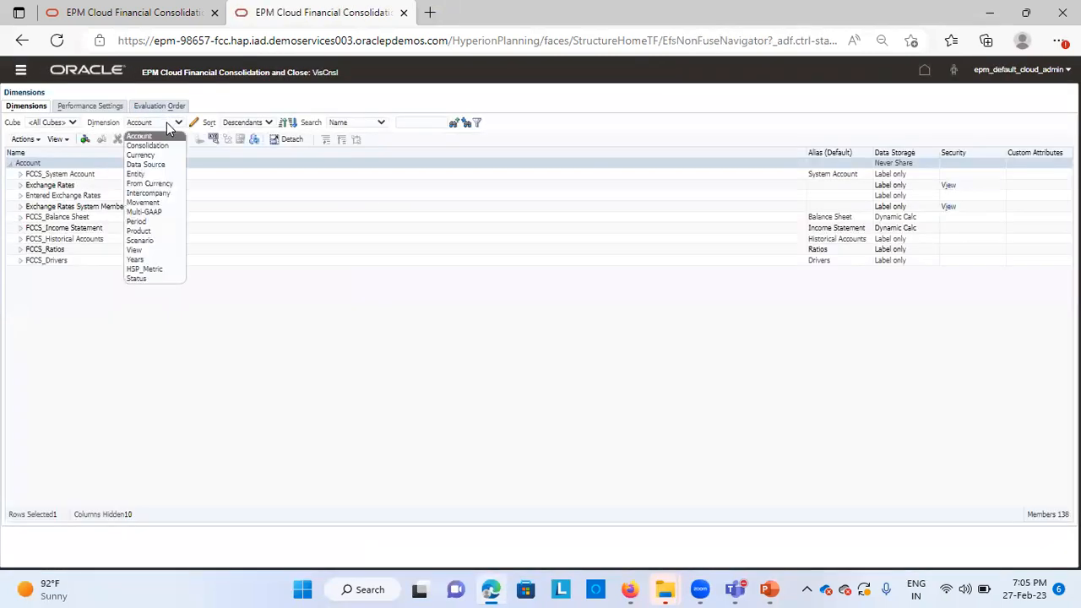
pyautogui.click(269, 101)
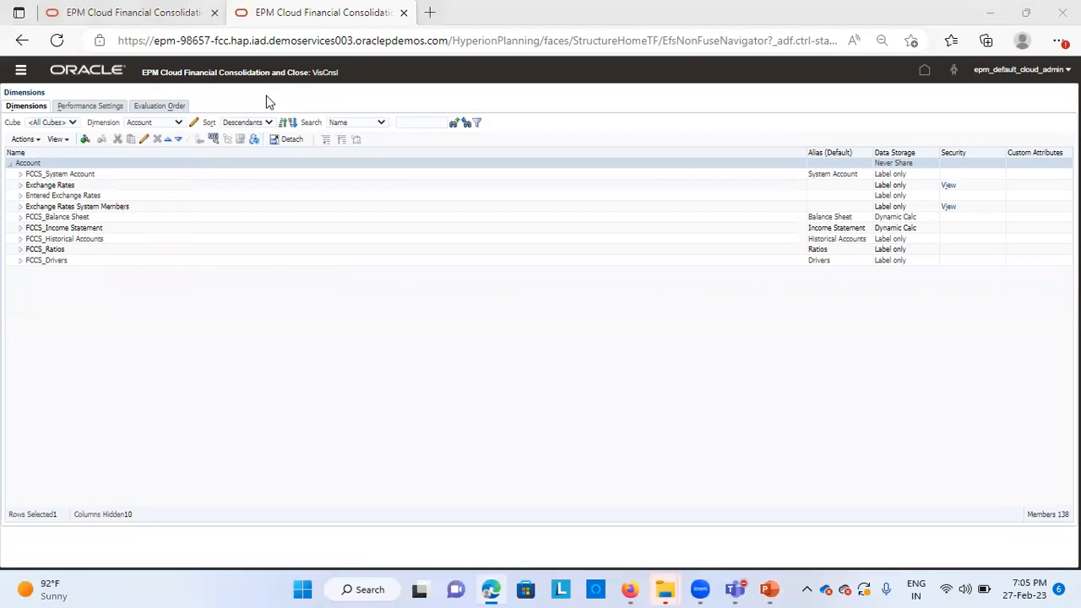
pyautogui.click(720, 463)
pyautogui.click(172, 123)
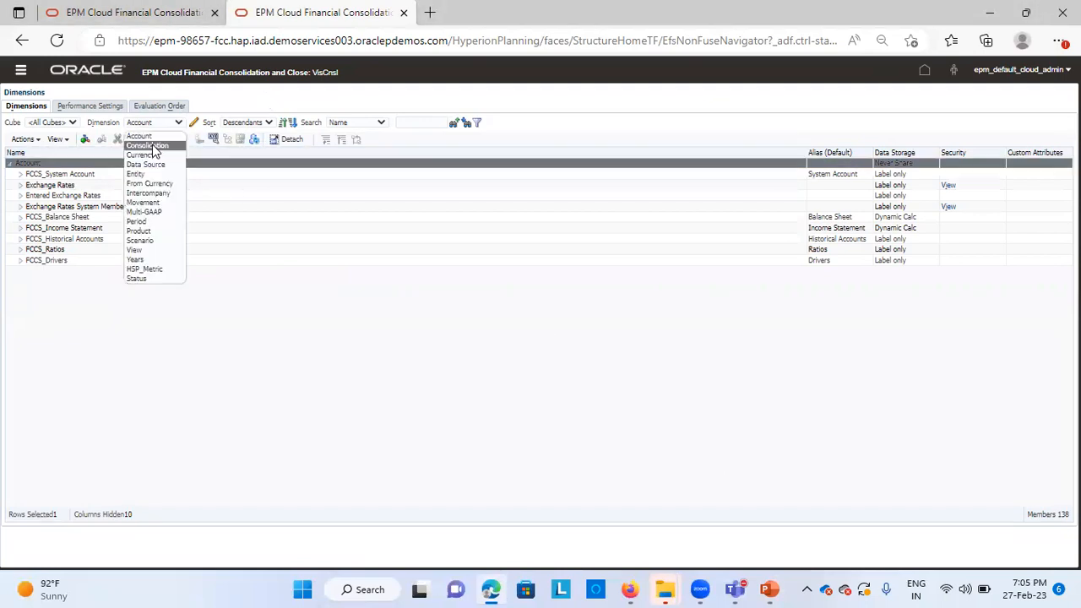
pyautogui.click(142, 175)
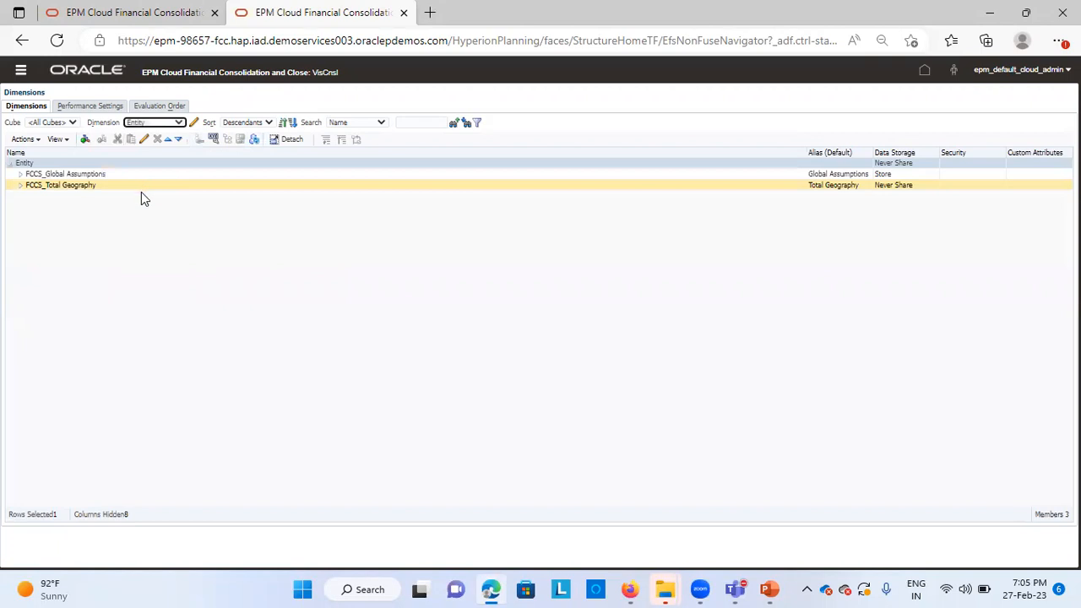
pyautogui.click(18, 187)
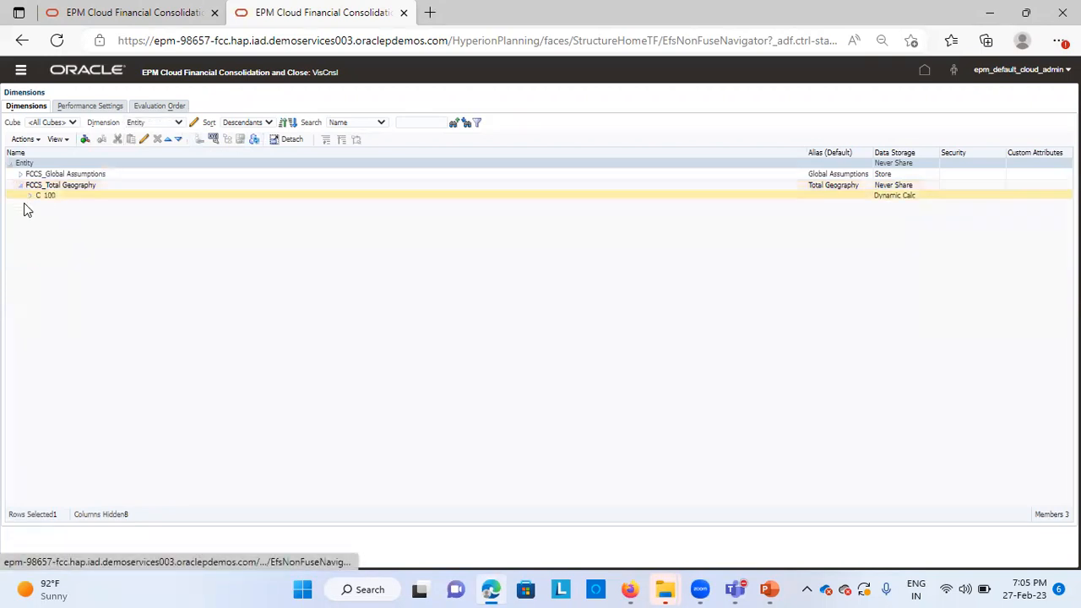
pyautogui.click(37, 196)
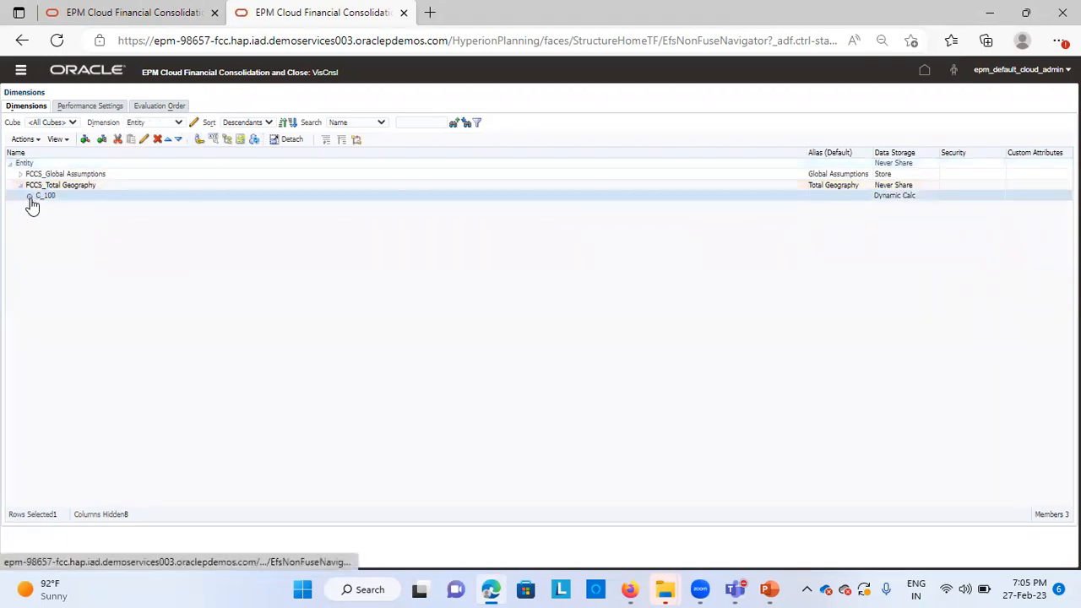
# Look at the data storage options in the member properties of entity C_100 and leave without saving
pyautogui.click(135, 140)
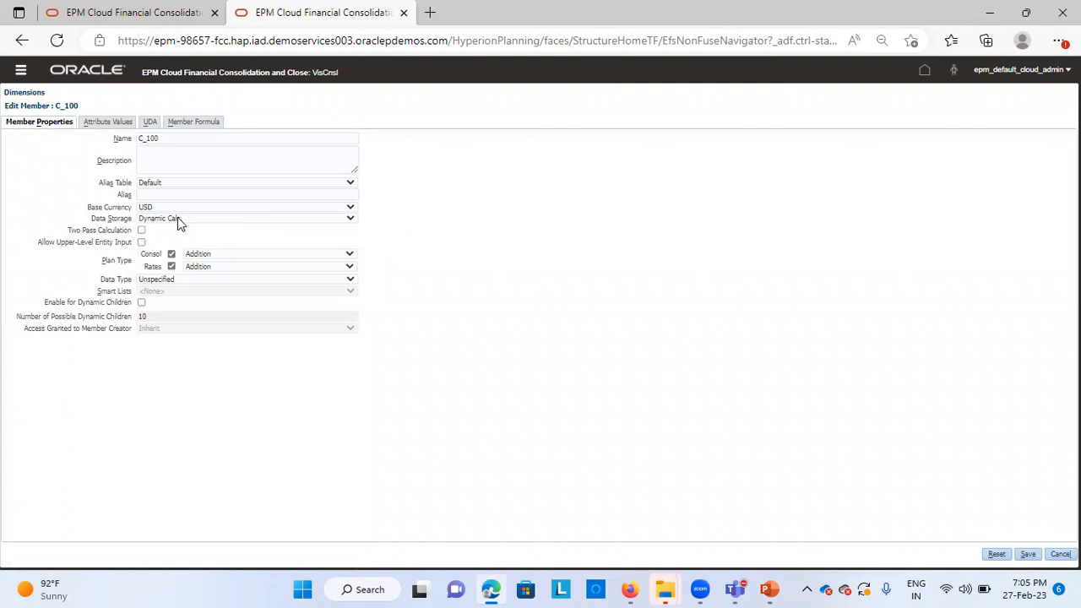
pyautogui.click(177, 219)
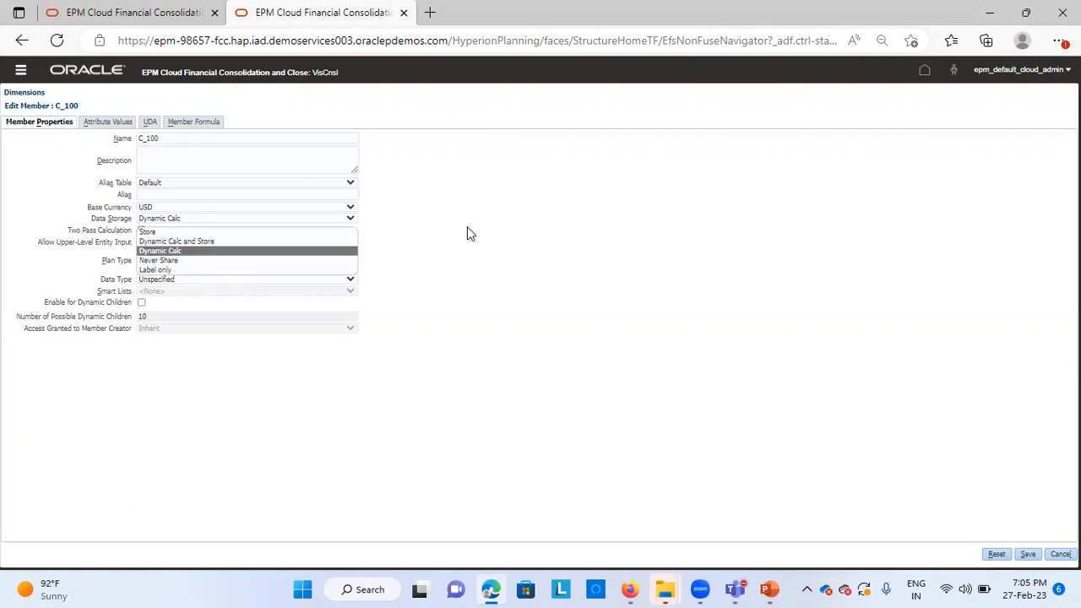
pyautogui.click(522, 256)
pyautogui.click(350, 253)
pyautogui.click(1060, 555)
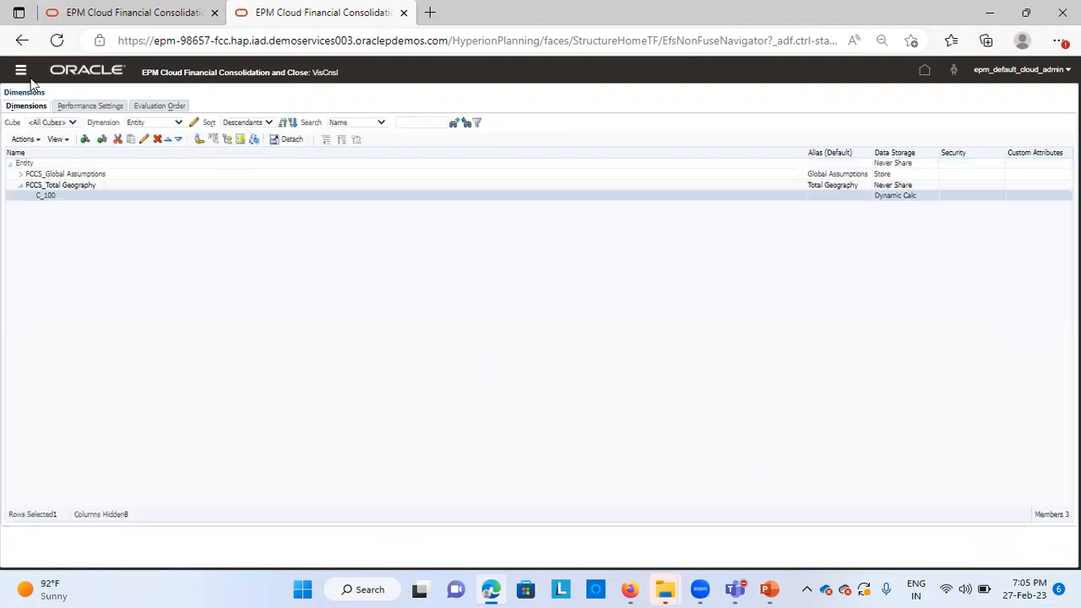
# Rerun Validate Metadata for the application and examine the errors reported for the Entity dimension
pyautogui.click(21, 71)
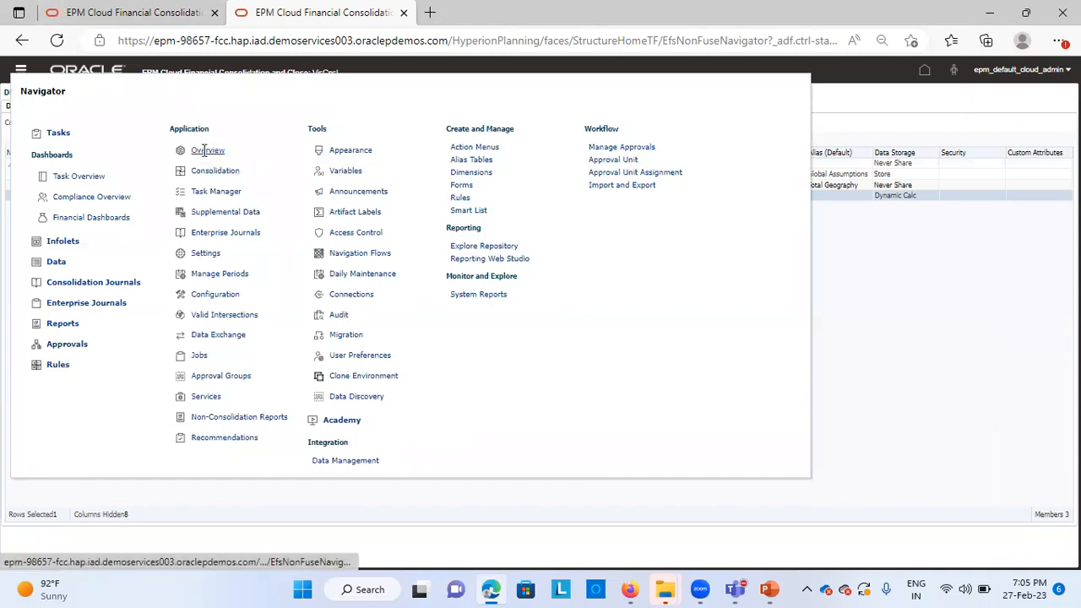
pyautogui.click(204, 150)
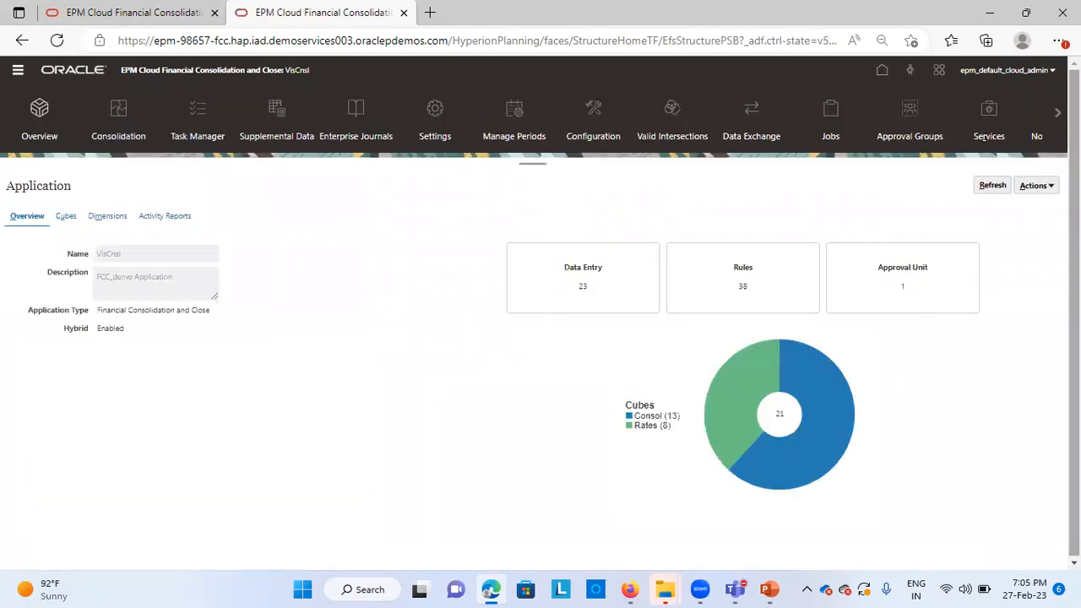
pyautogui.click(1036, 185)
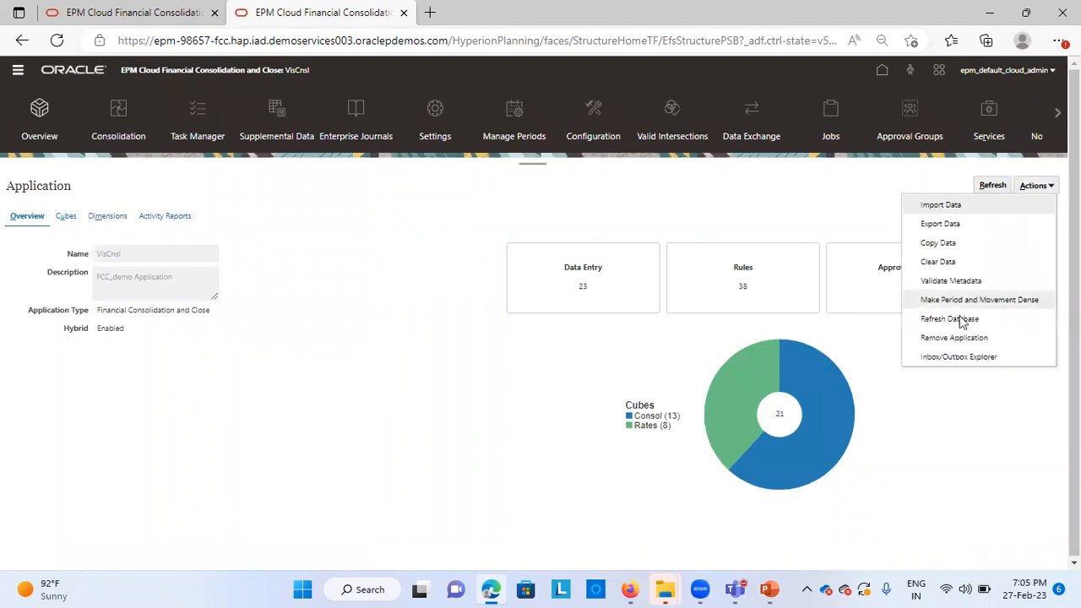
pyautogui.click(938, 280)
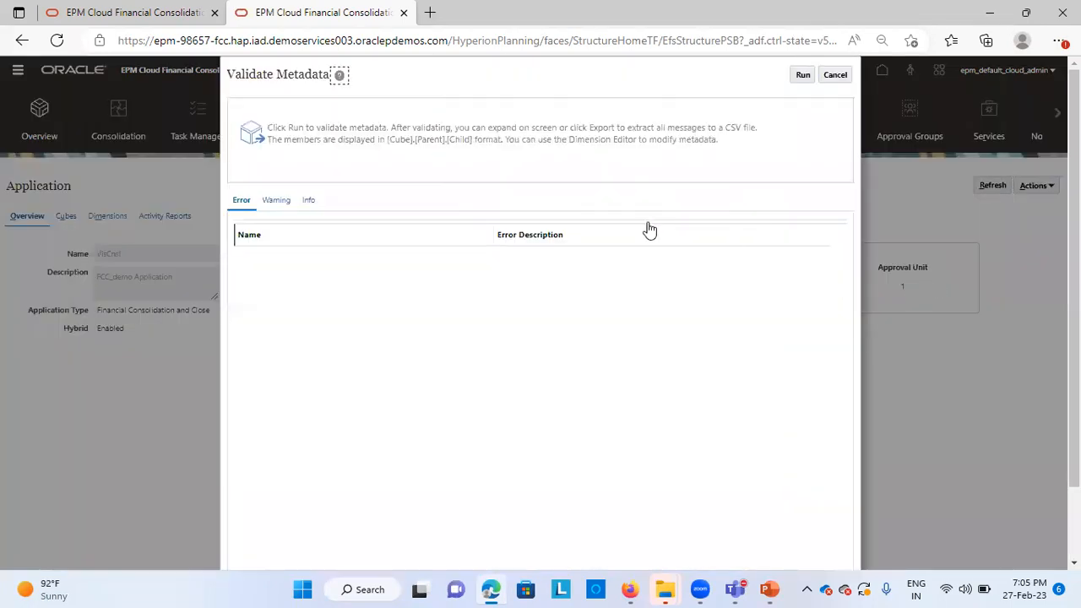
pyautogui.click(801, 77)
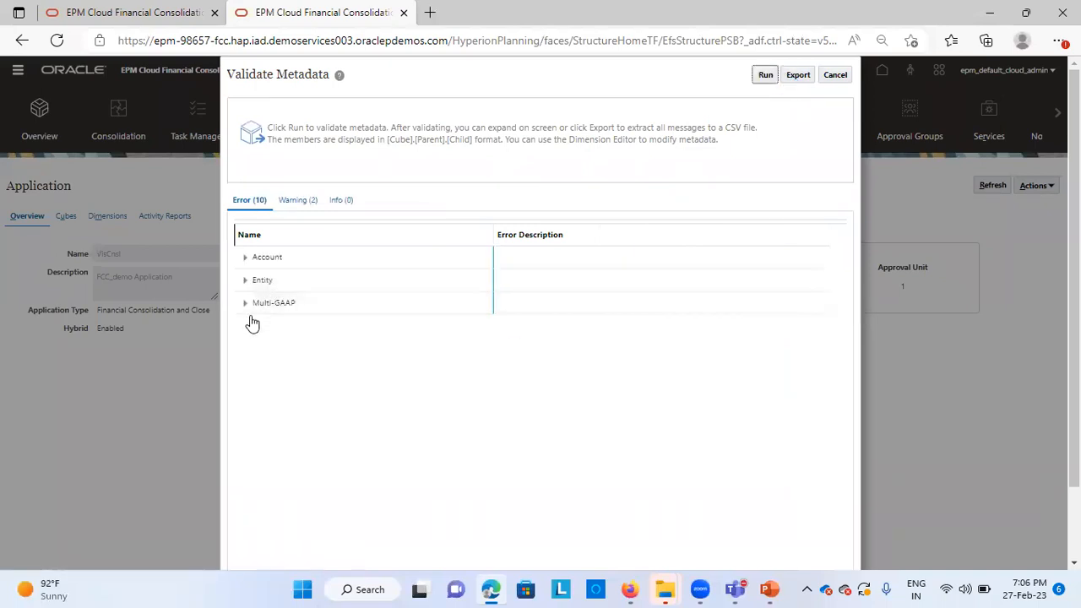
pyautogui.click(247, 282)
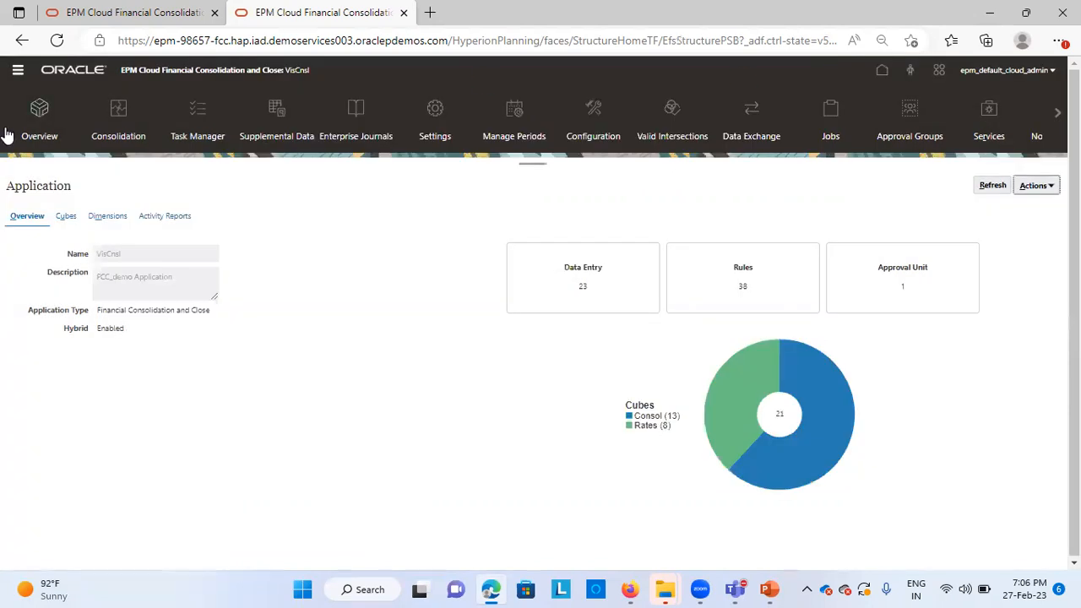
# Open the dimension editor, show the Entity dimension and select member C_100 under FCCS_Total Geography
pyautogui.click(18, 70)
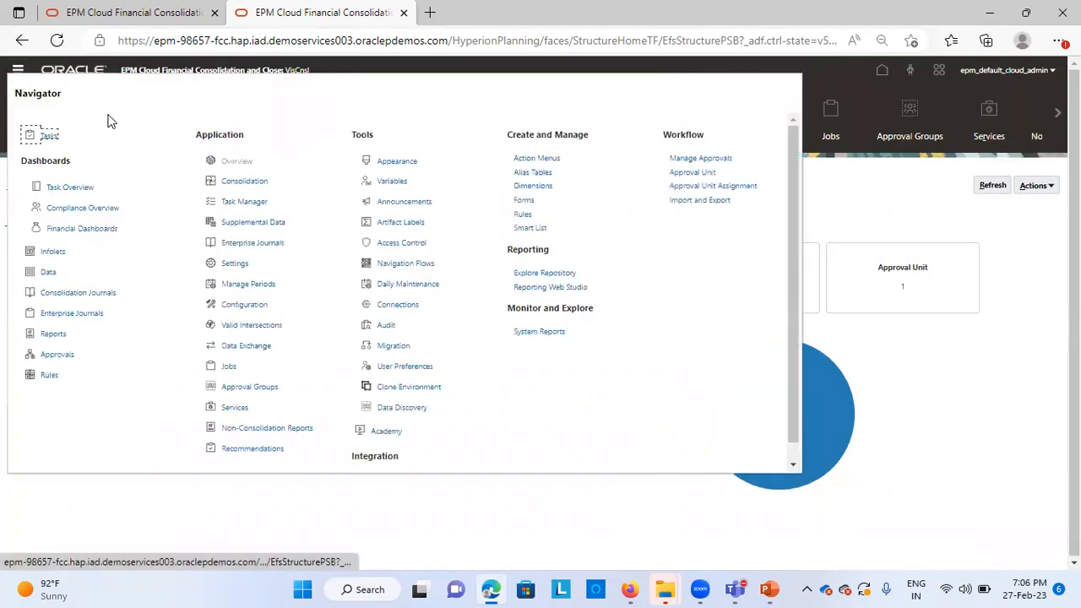
pyautogui.click(522, 187)
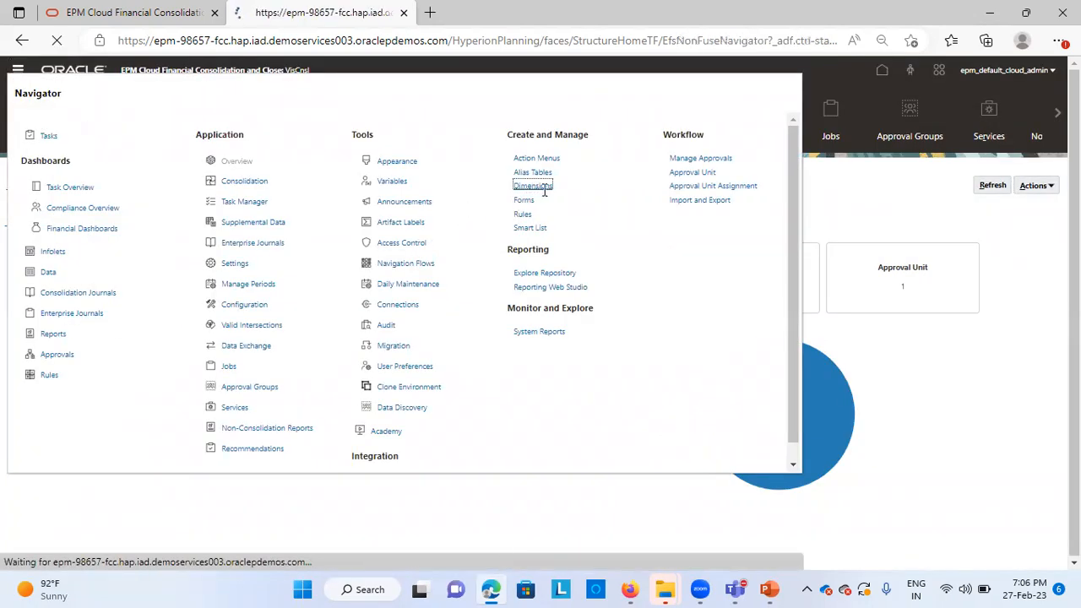
pyautogui.click(159, 123)
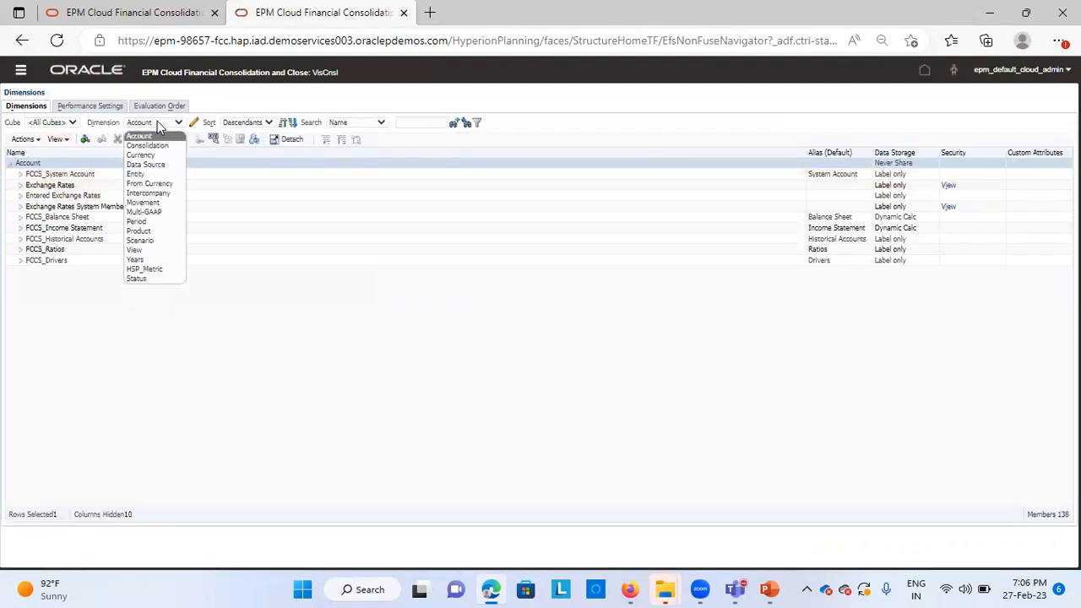
pyautogui.click(142, 174)
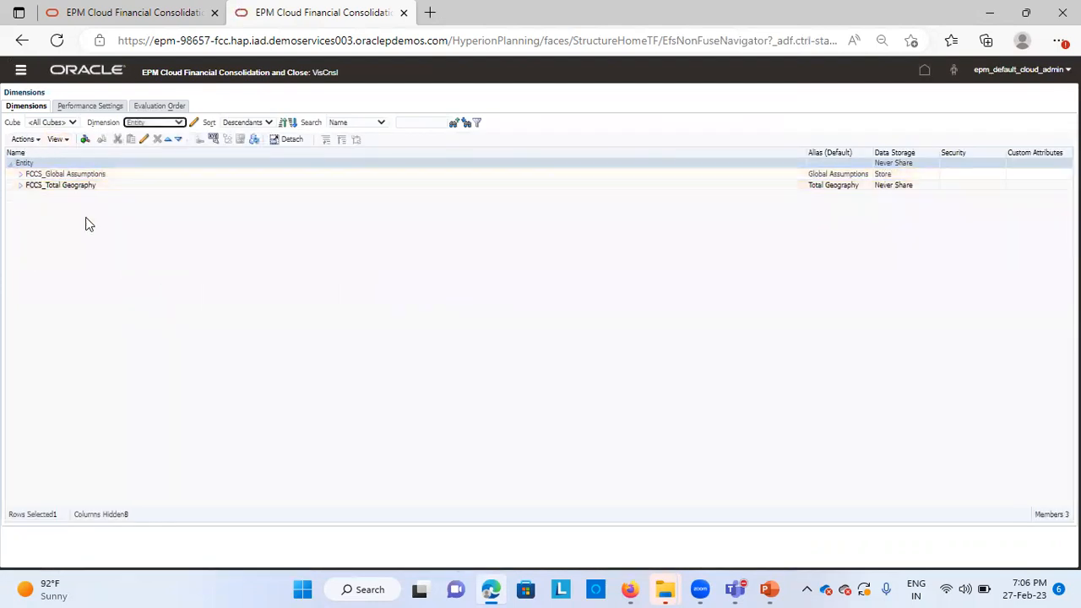
pyautogui.click(20, 186)
pyautogui.click(46, 196)
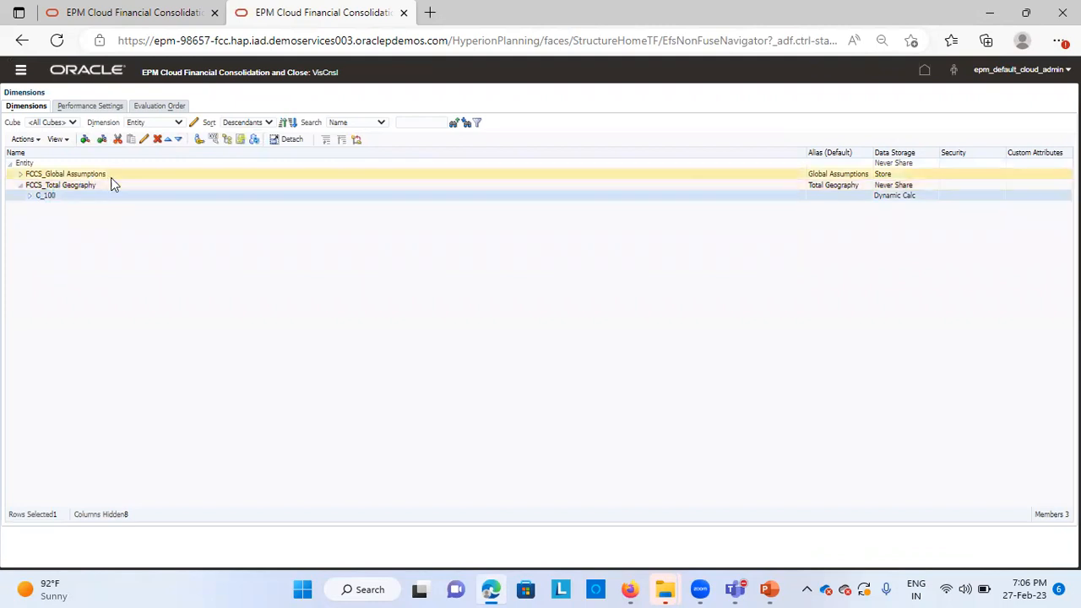
# Inspect the Consol aggregation operator options of entity C_100, checking the rules in PowerPoint, and leave without saving
pyautogui.click(141, 140)
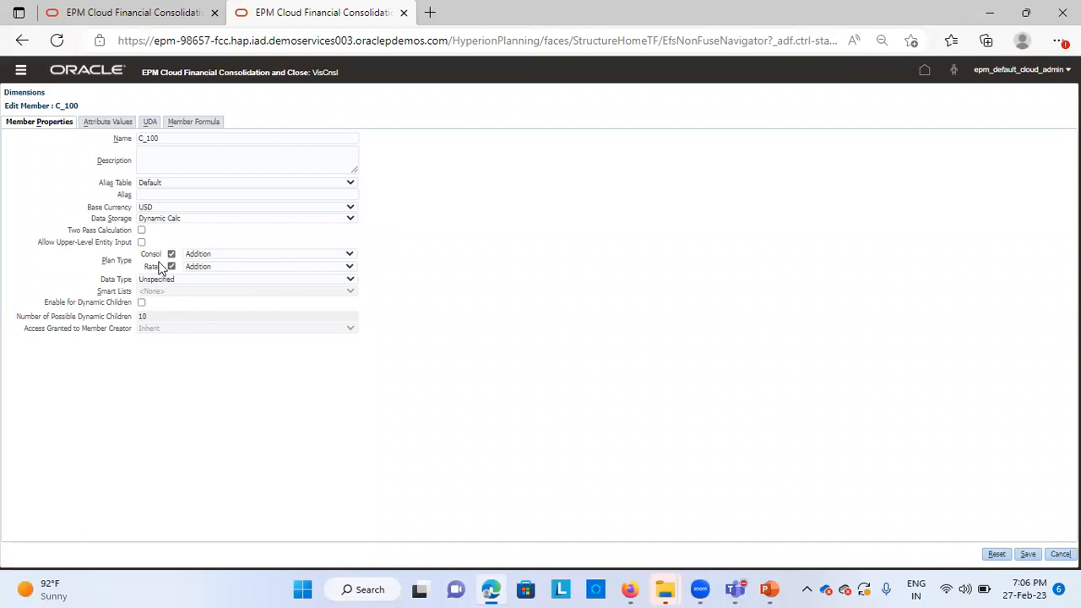
pyautogui.click(239, 253)
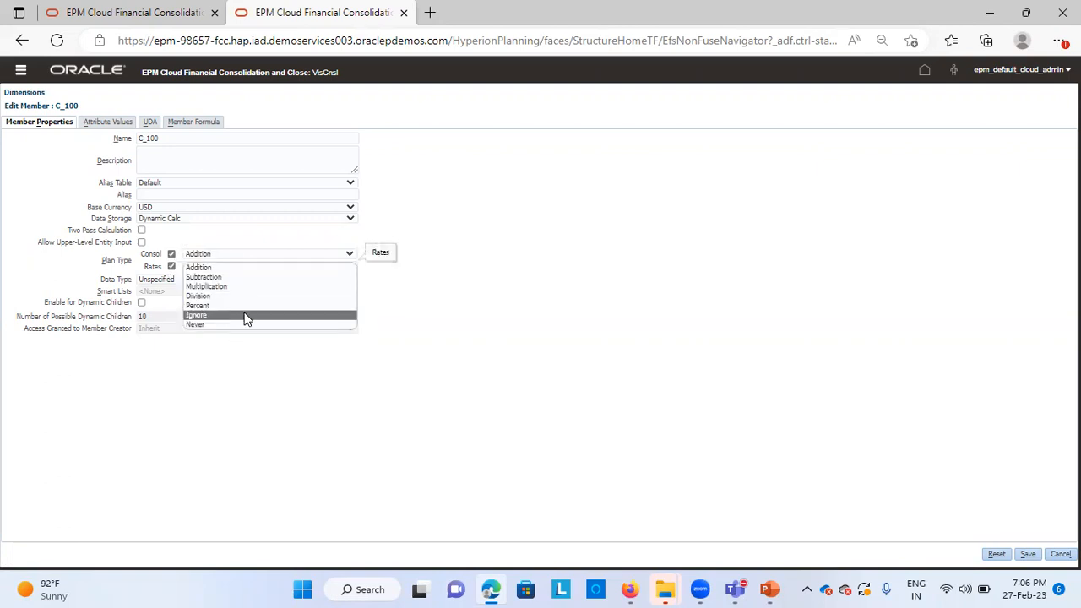
pyautogui.click(382, 318)
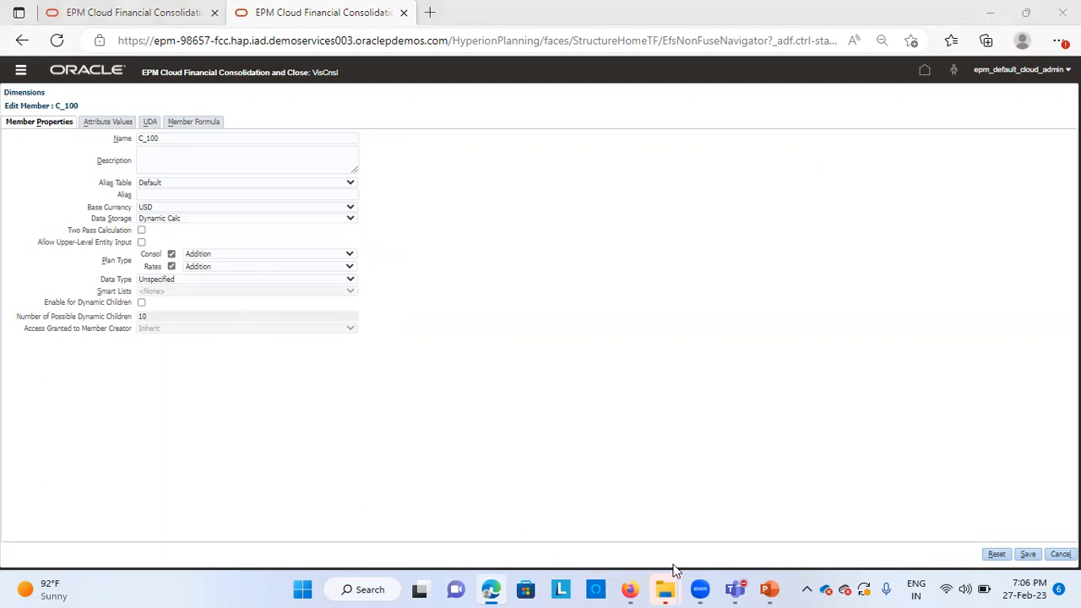
pyautogui.click(768, 589)
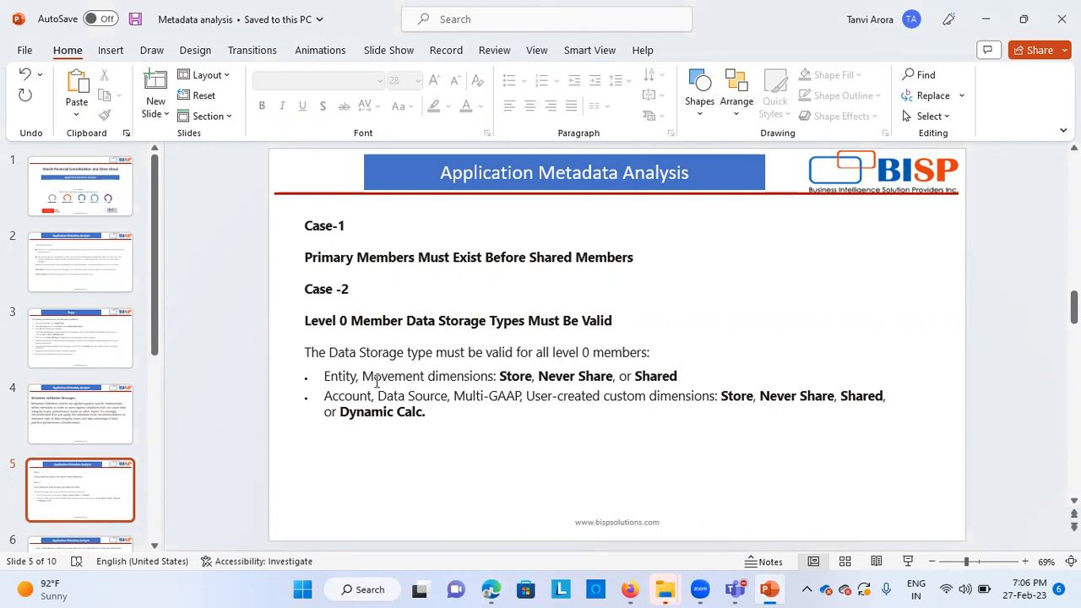
pyautogui.click(491, 590)
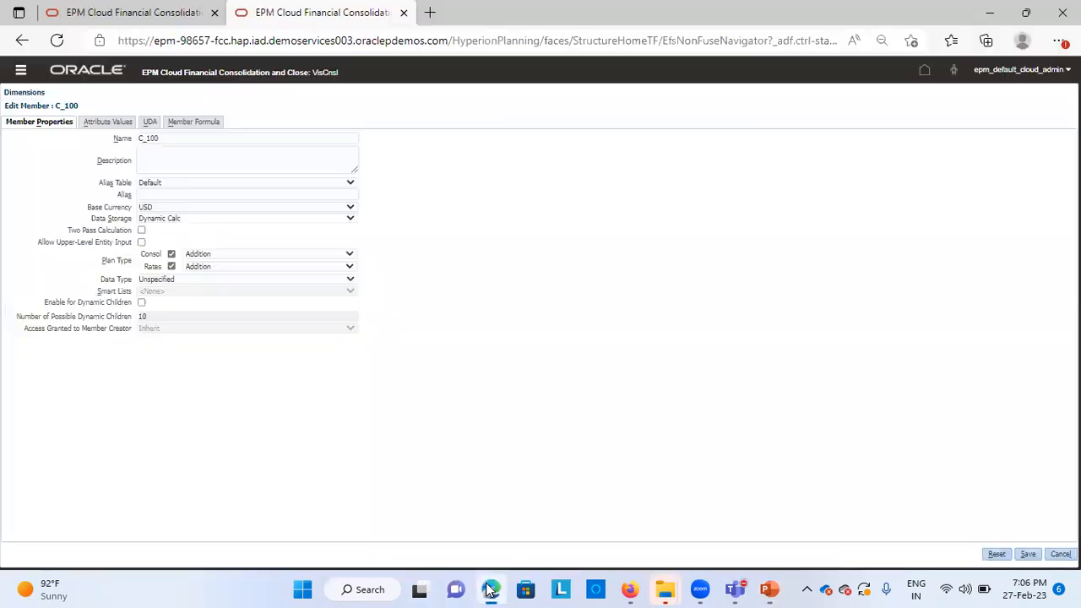
pyautogui.click(221, 256)
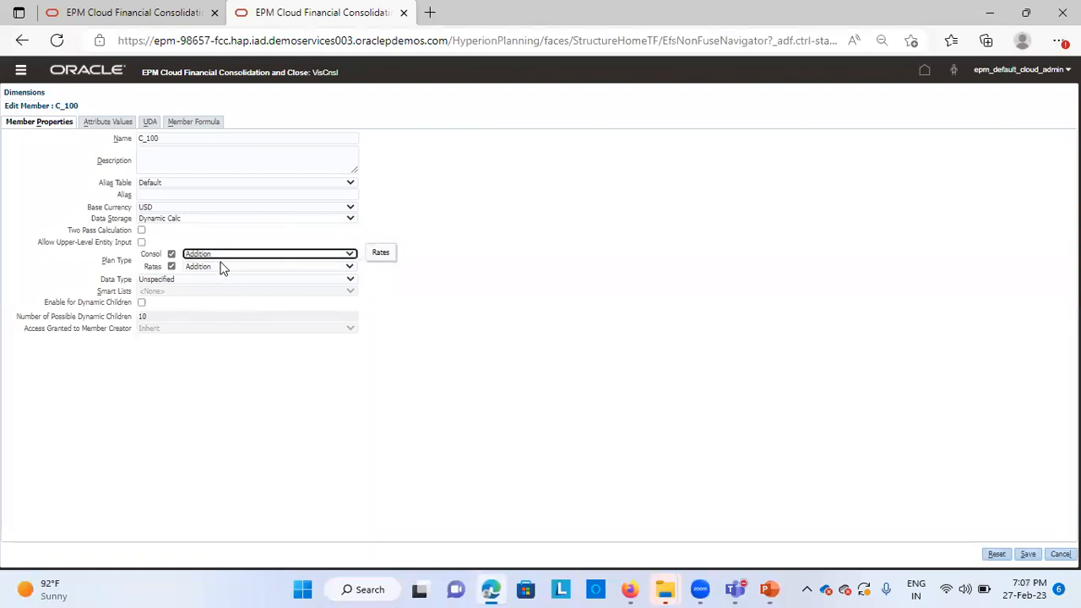
pyautogui.click(1060, 555)
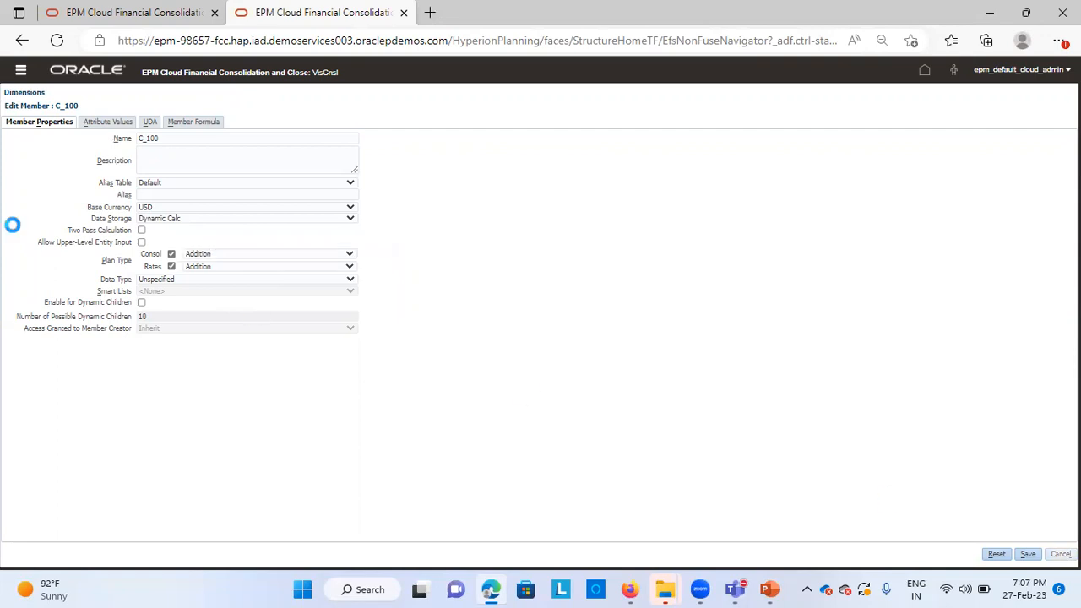
# Run Validate Metadata for the application, read the aggregation operator errors listed for the Entity dimension and close the validation
pyautogui.click(22, 73)
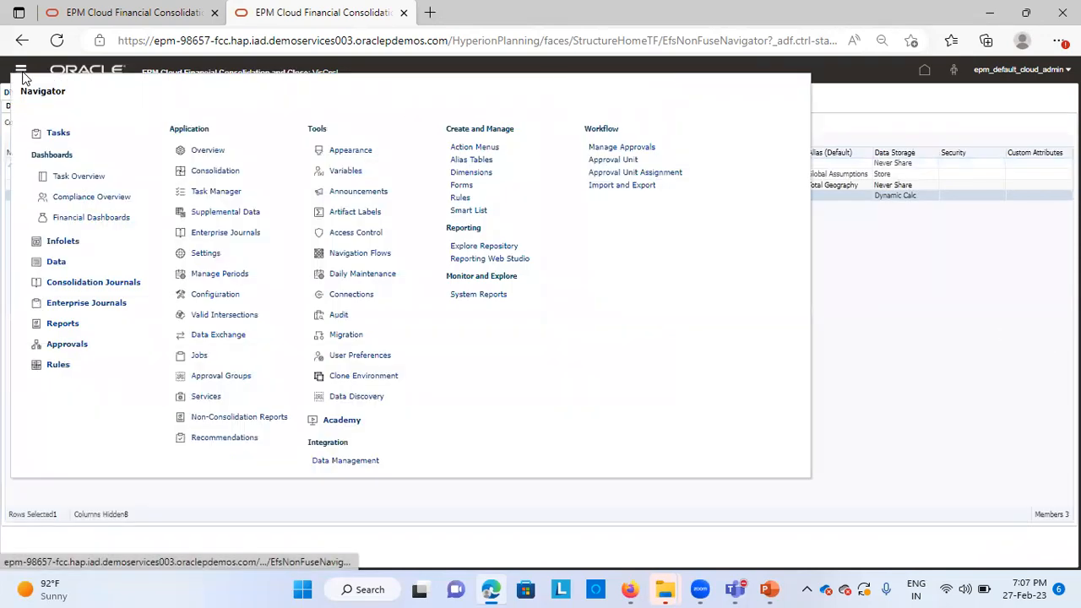
pyautogui.click(217, 152)
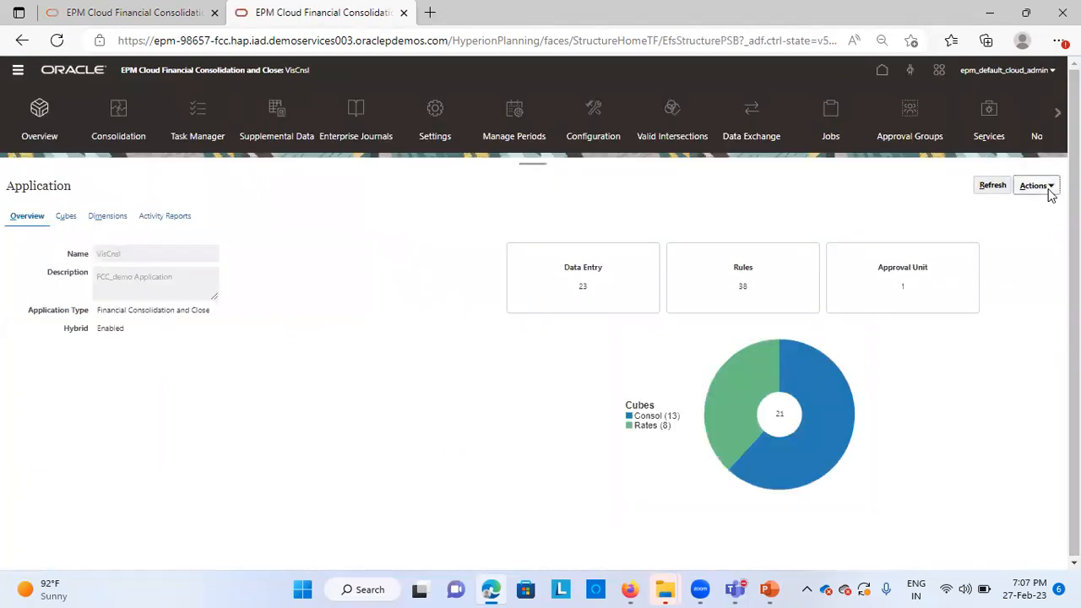
pyautogui.click(1035, 186)
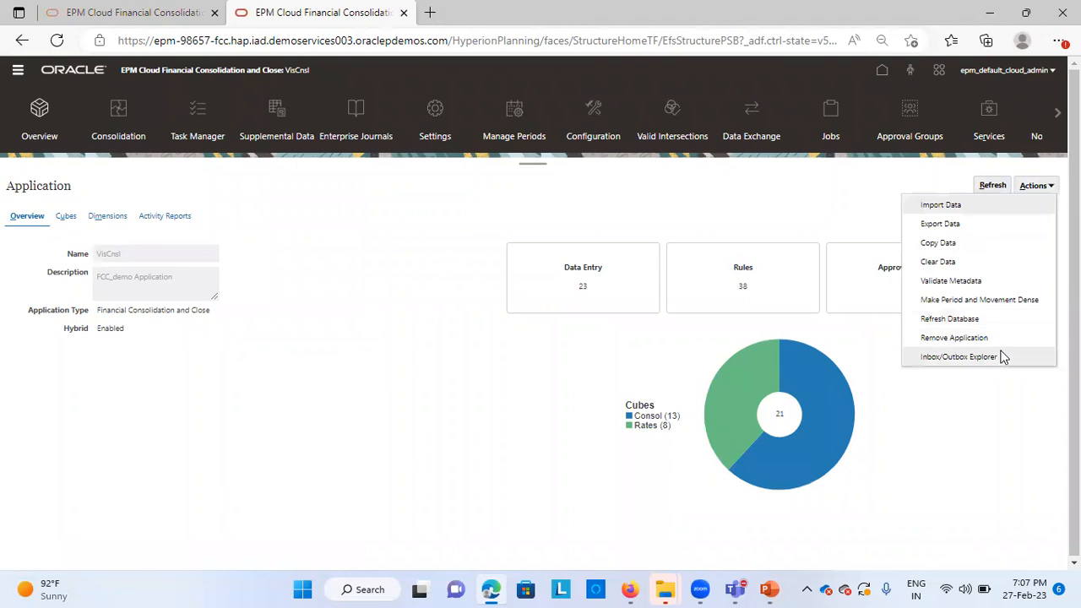
pyautogui.click(951, 282)
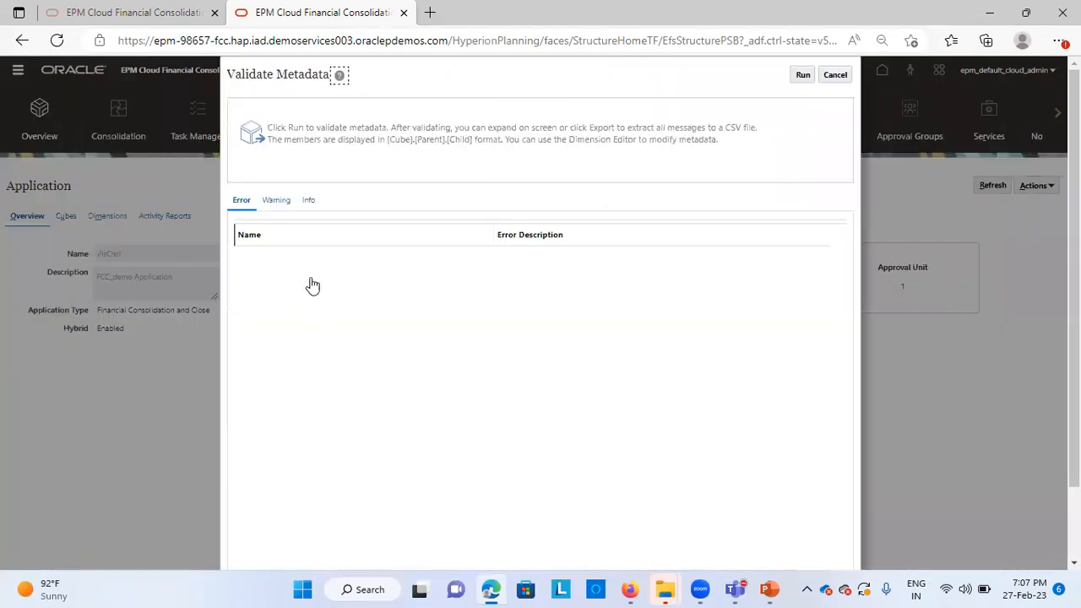
pyautogui.click(799, 78)
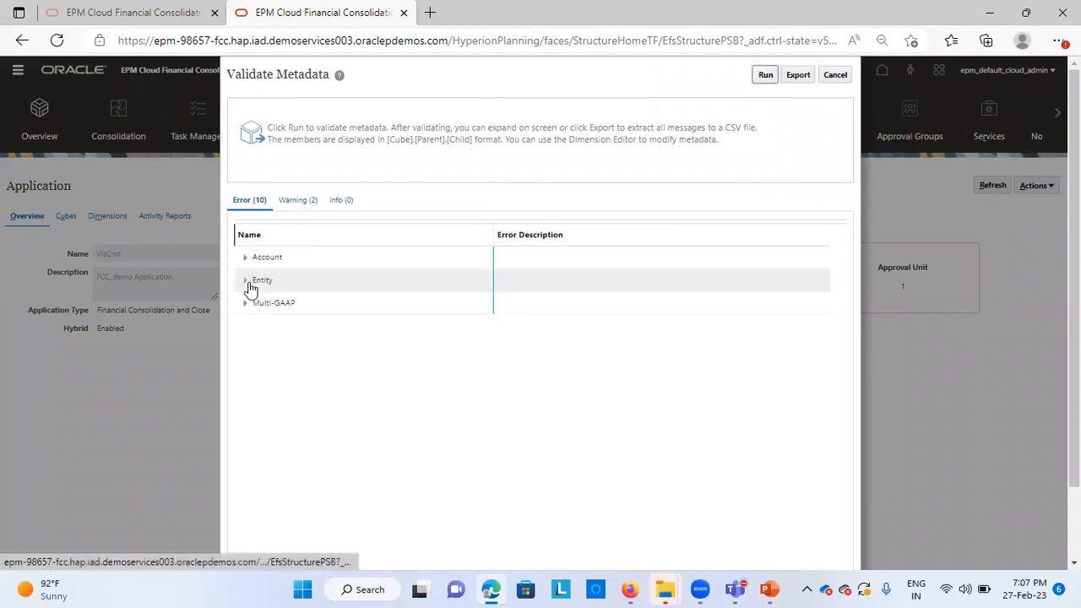
pyautogui.click(246, 282)
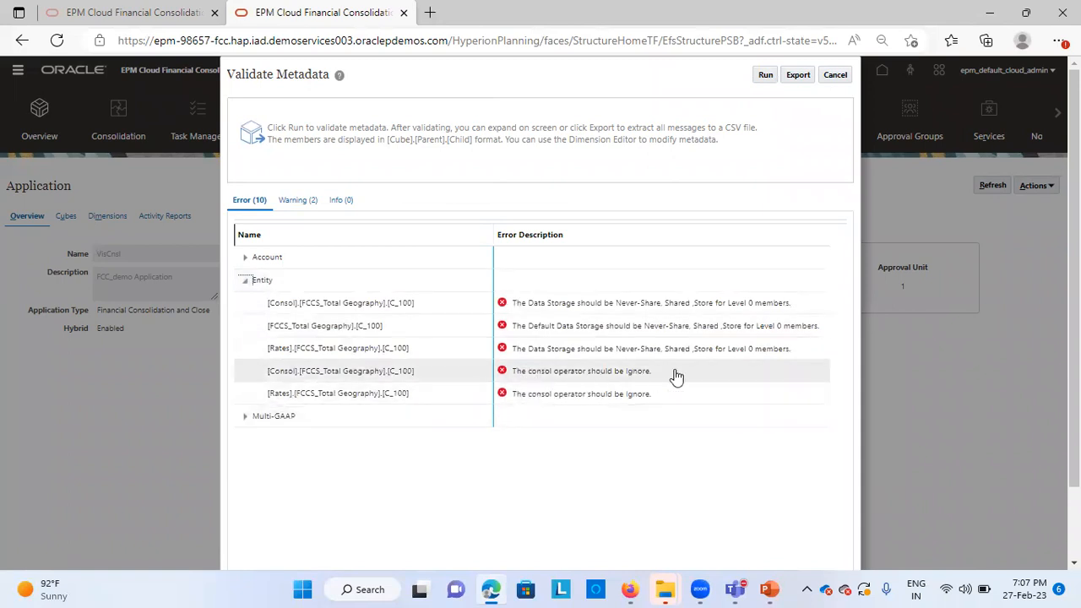
pyautogui.click(839, 73)
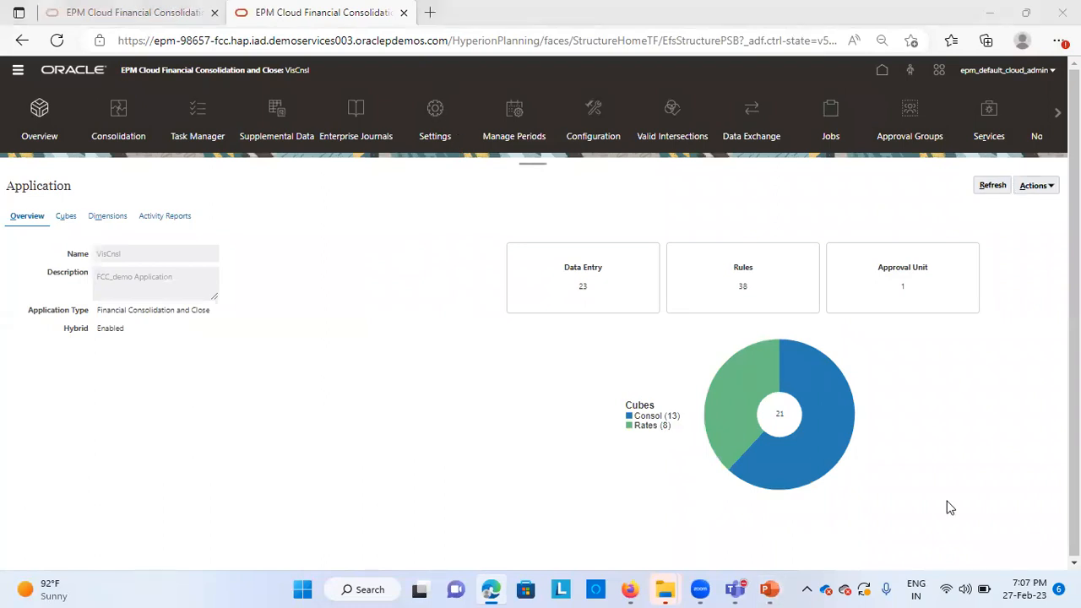
# Switch to PowerPoint and present slide 6 to read the Case-3 rule on Two Pass Calculation, ending the slide show when done
pyautogui.click(769, 589)
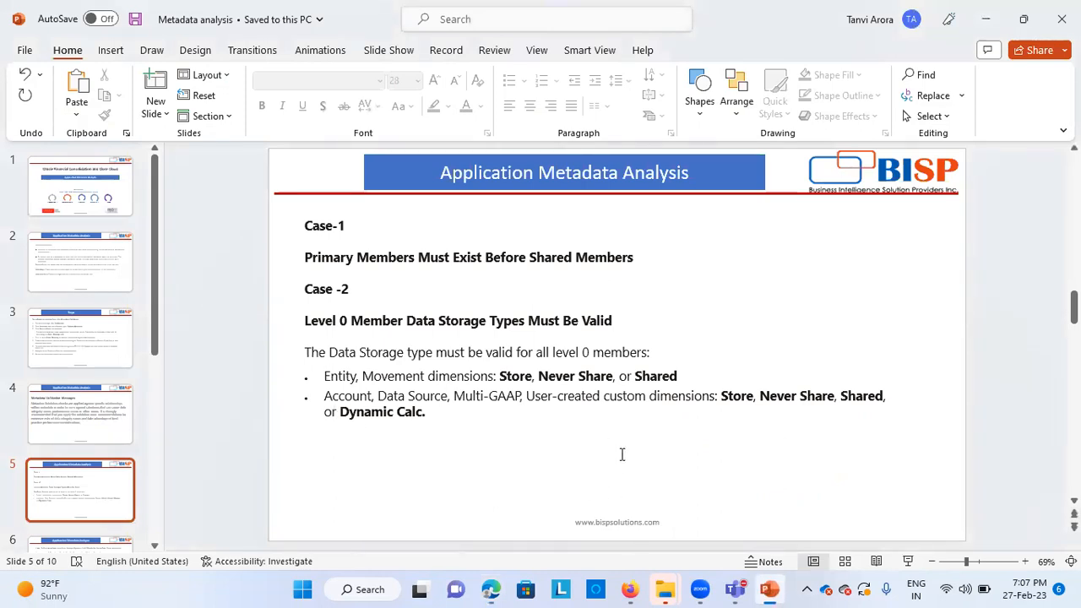
pyautogui.scroll(-1, 618, 450)
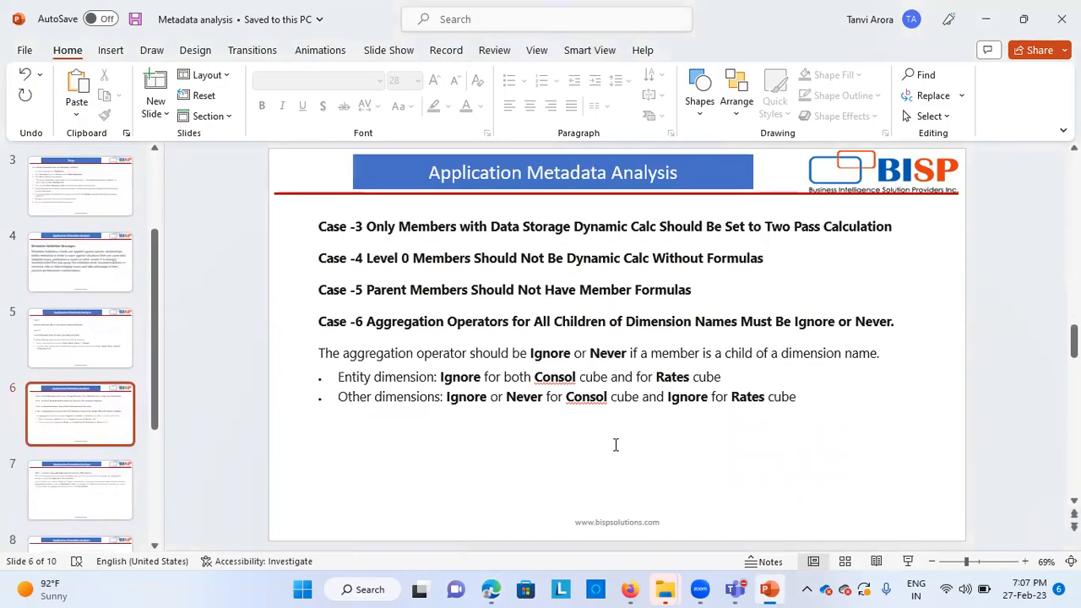
pyautogui.click(909, 562)
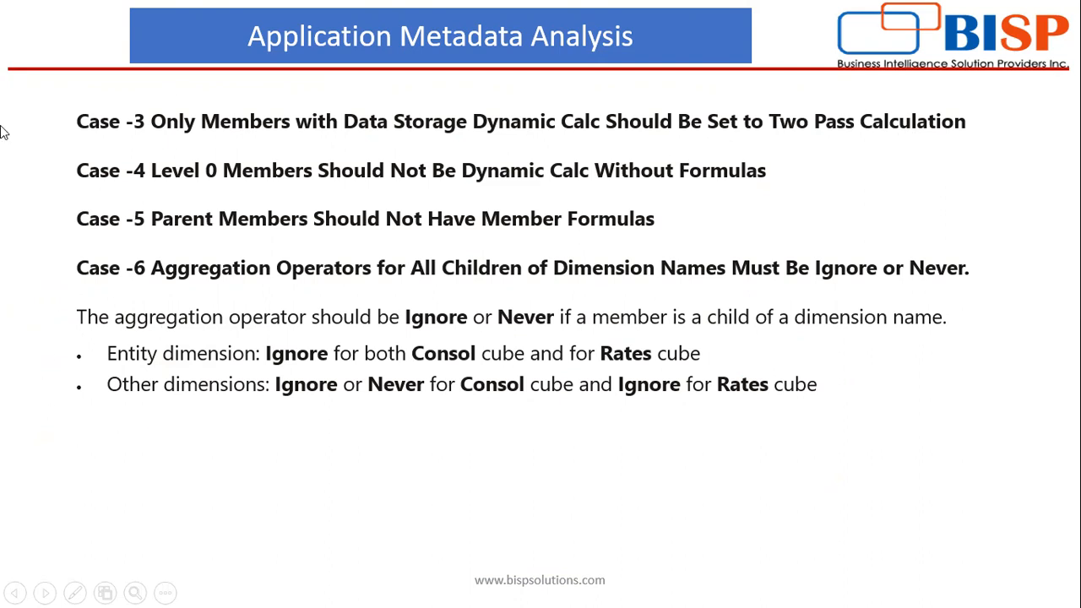
pyautogui.press('Escape')
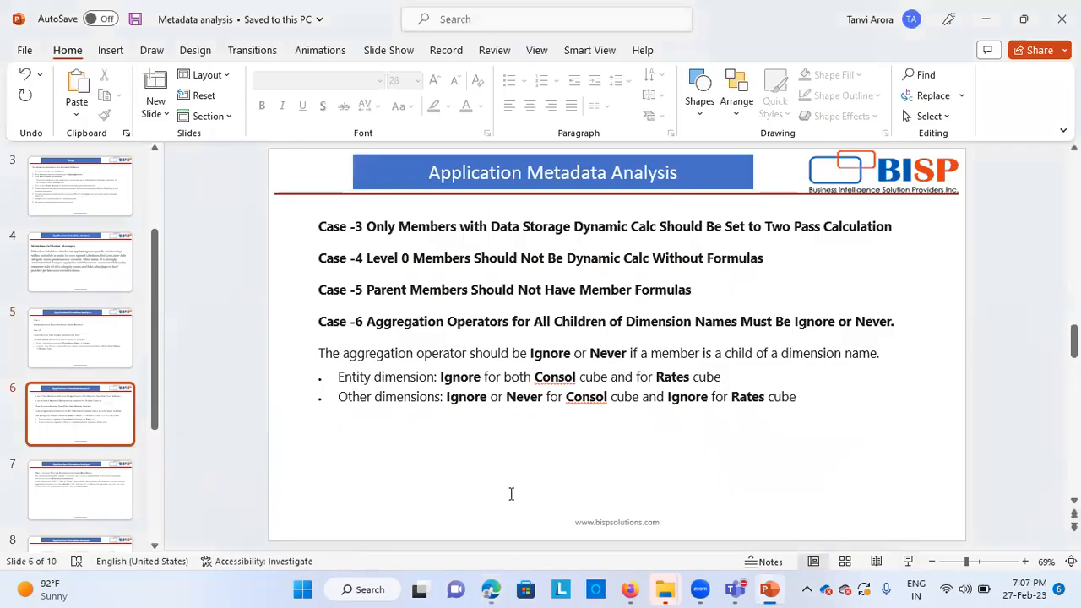
# Switch back to Oracle EPM Cloud in Edge, open the Account dimension and select member 111002 under Cash at bank 1 in FCCS_Current Assets
pyautogui.click(491, 589)
pyautogui.click(17, 74)
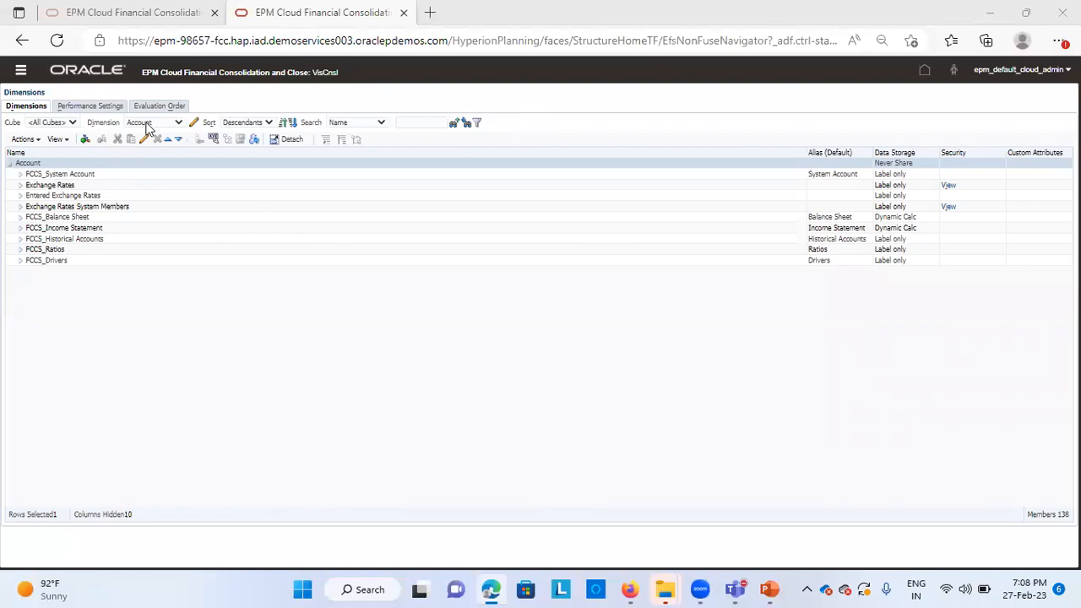
pyautogui.click(21, 218)
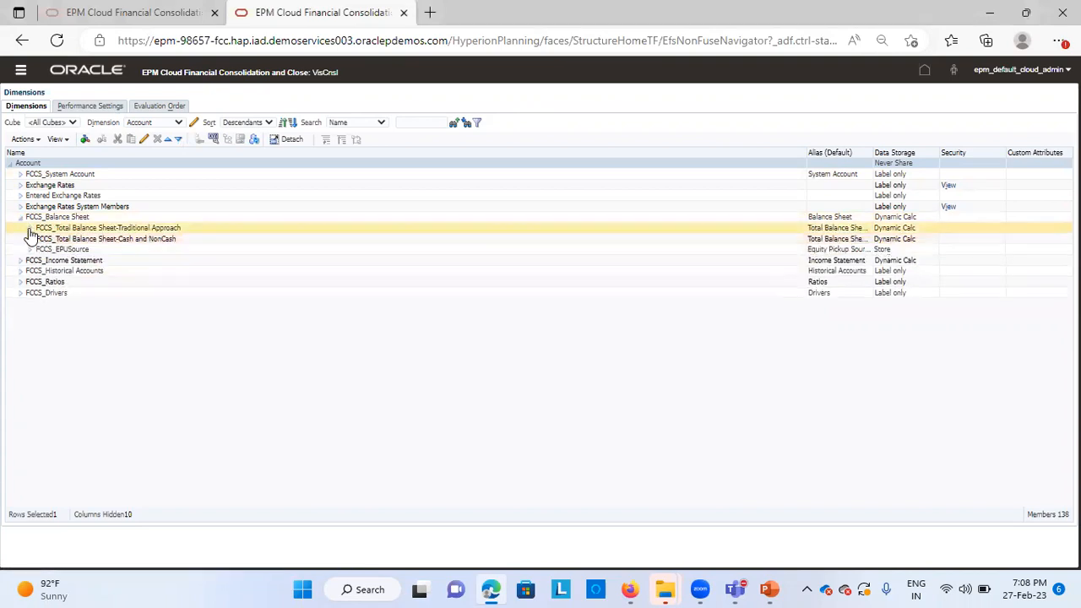
pyautogui.click(30, 228)
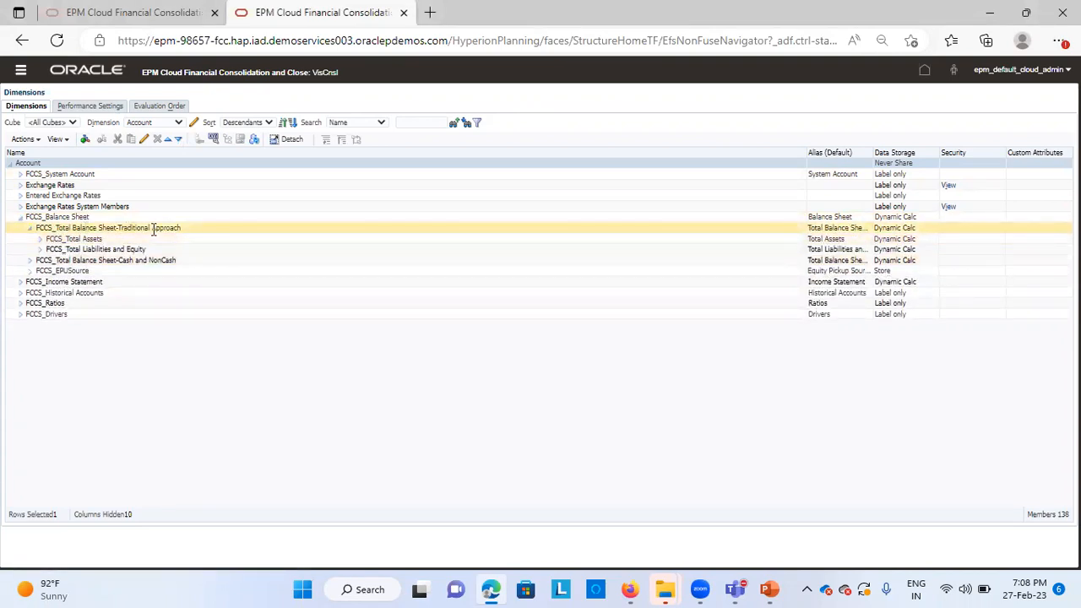
pyautogui.click(40, 240)
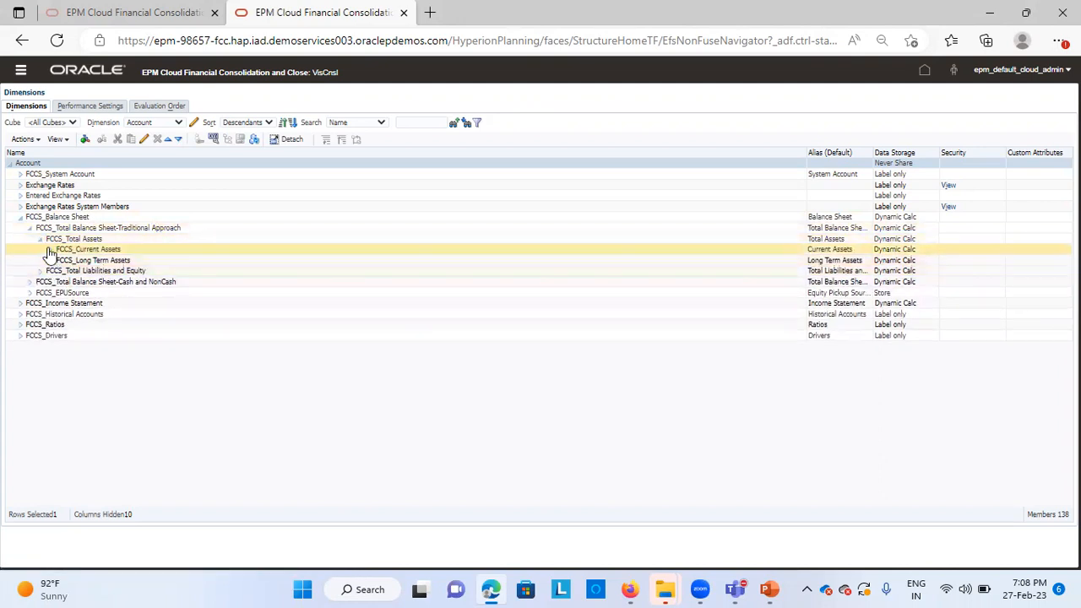
pyautogui.click(49, 250)
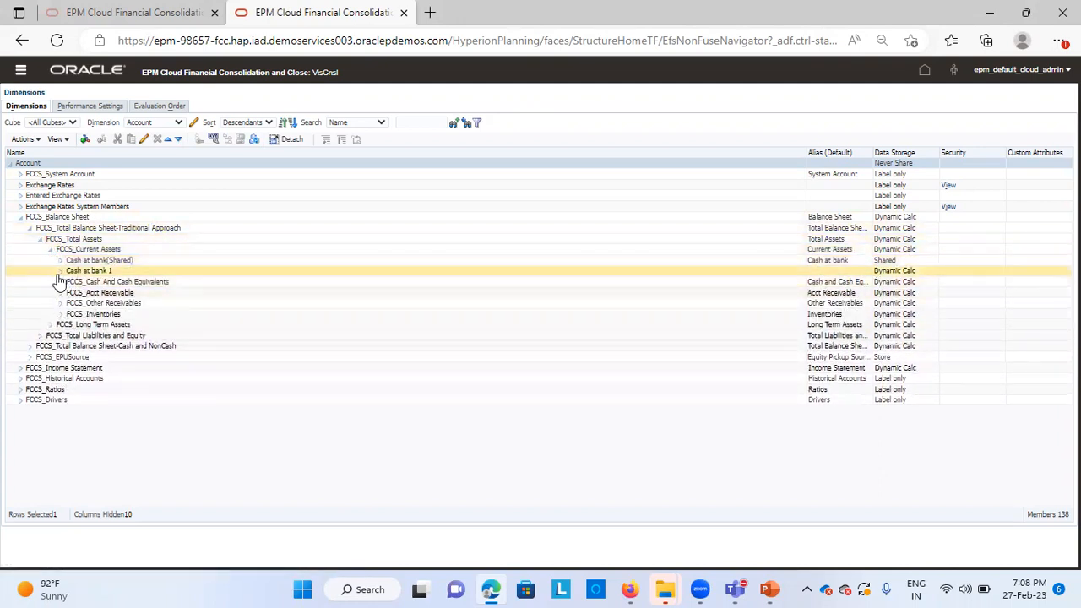
pyautogui.click(61, 272)
pyautogui.click(61, 272)
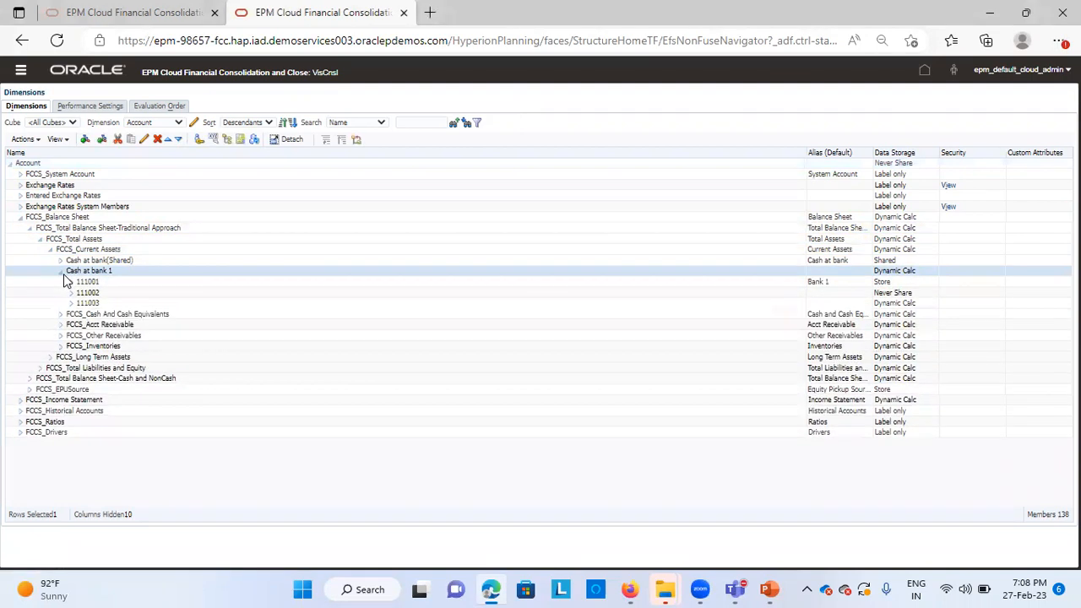
pyautogui.click(109, 291)
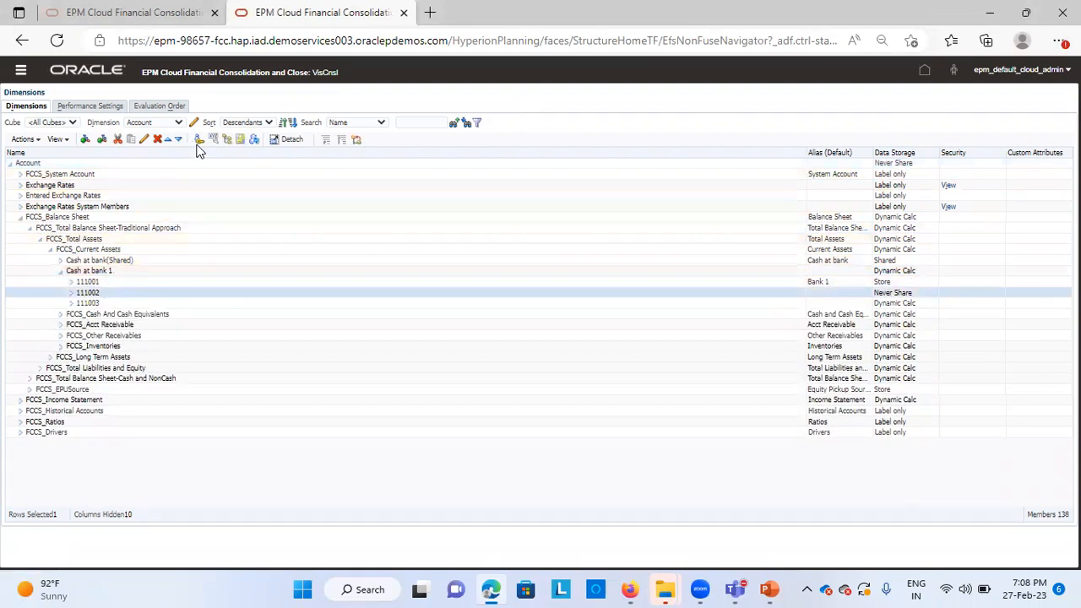
# Open the member properties of account 111002 and compare its data storage and Two Pass Calculation settings with the Case-3 rule in PowerPoint
pyautogui.click(143, 139)
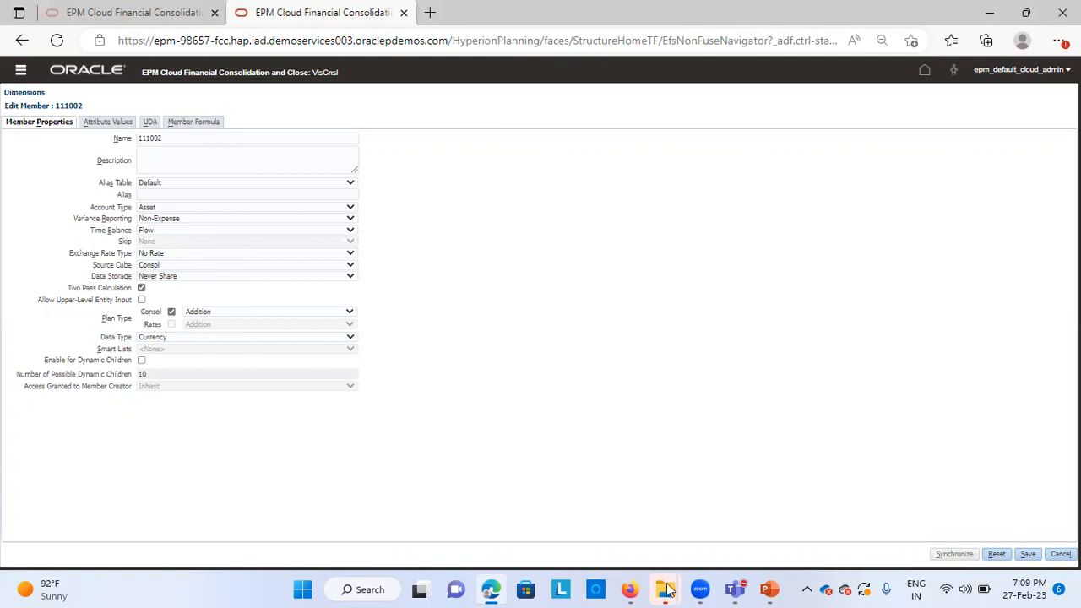
pyautogui.click(768, 589)
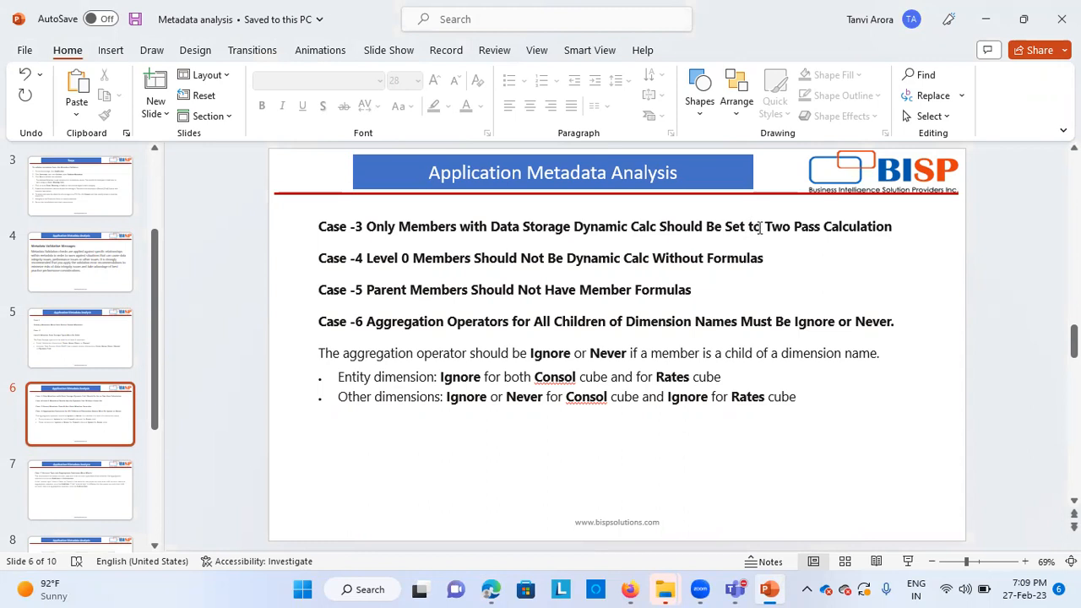
pyautogui.hotkey('alt', 'Tab')
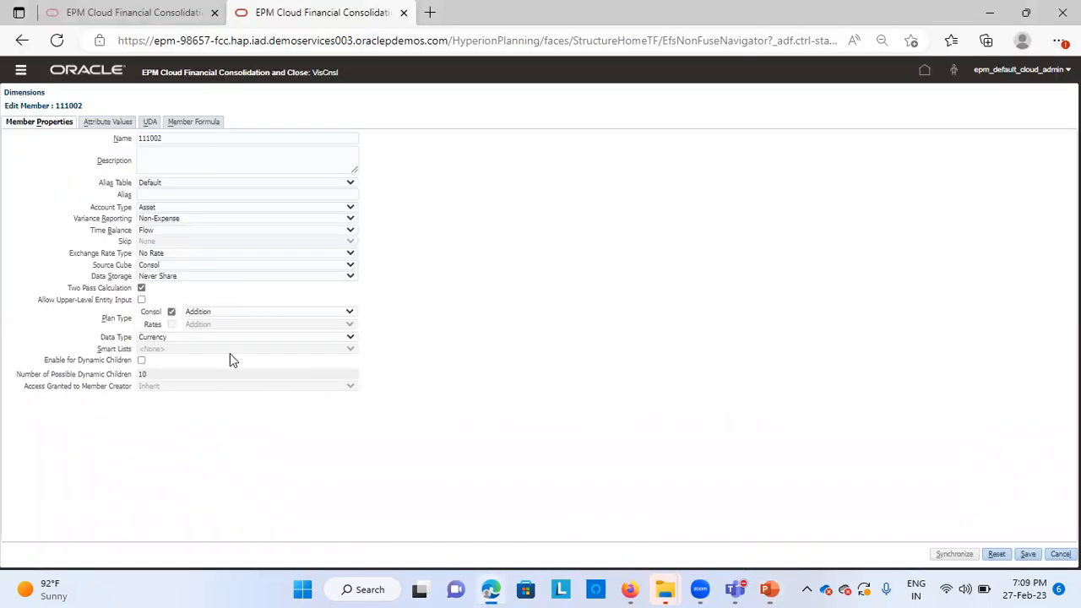
# Run Validate Metadata from the application overview, read the warnings listed for the Account dimension and close the validation
pyautogui.click(20, 72)
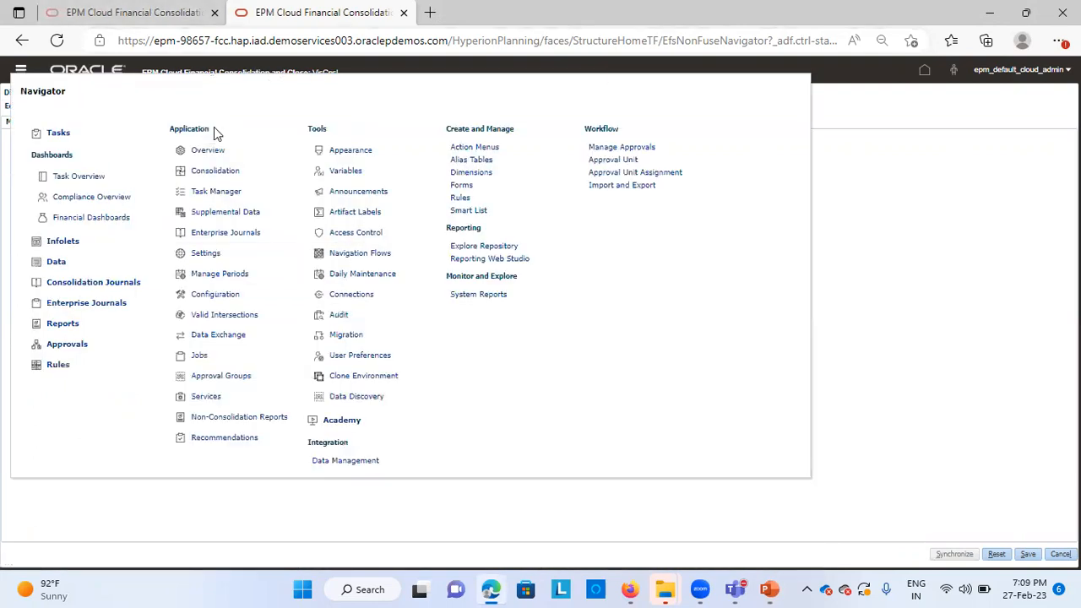
pyautogui.click(208, 151)
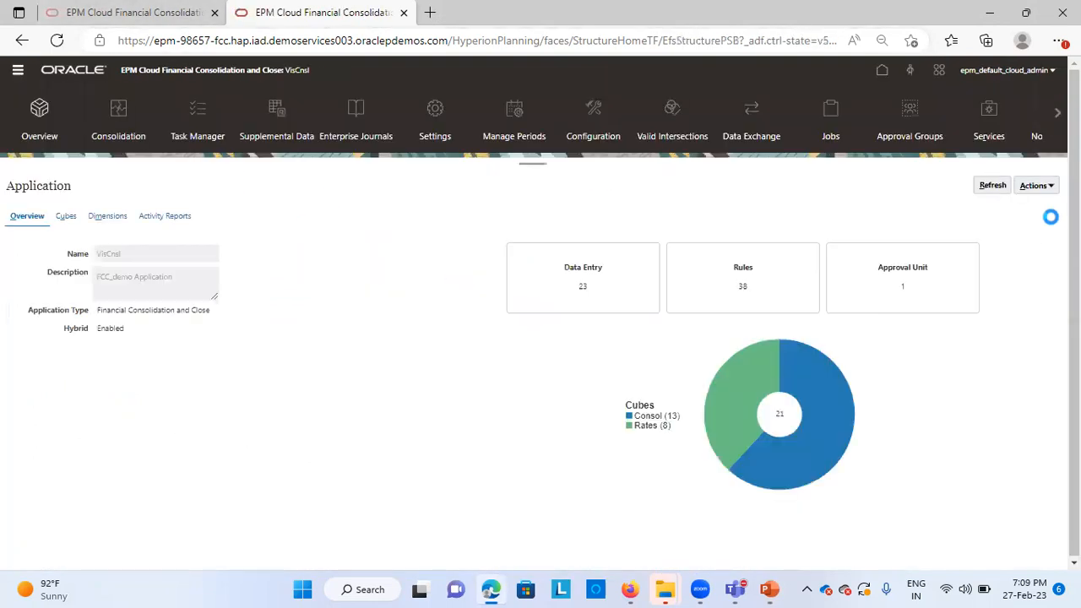
pyautogui.click(1039, 185)
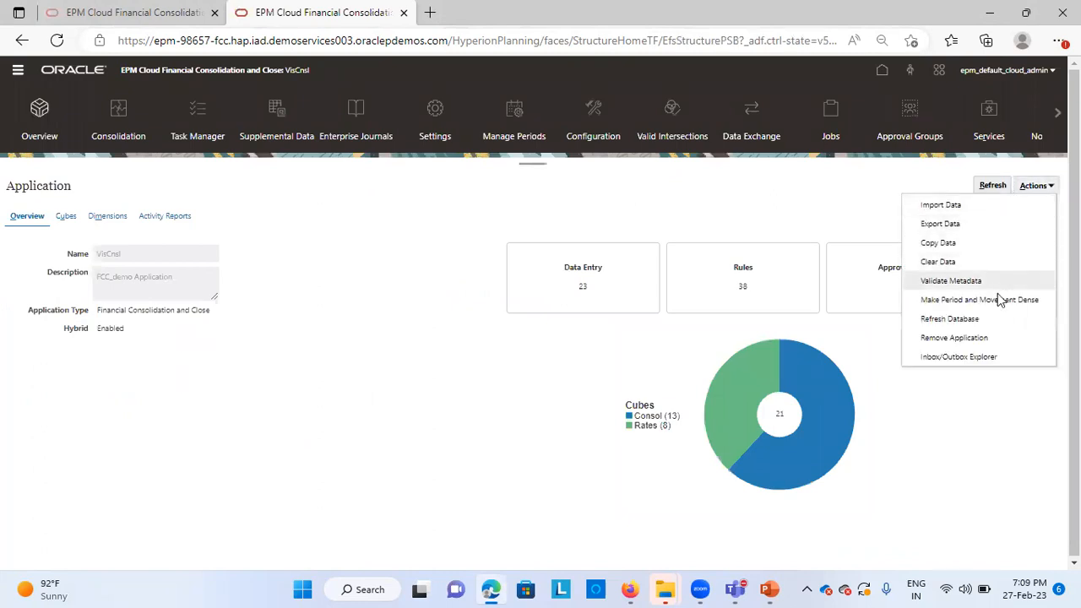
pyautogui.click(941, 278)
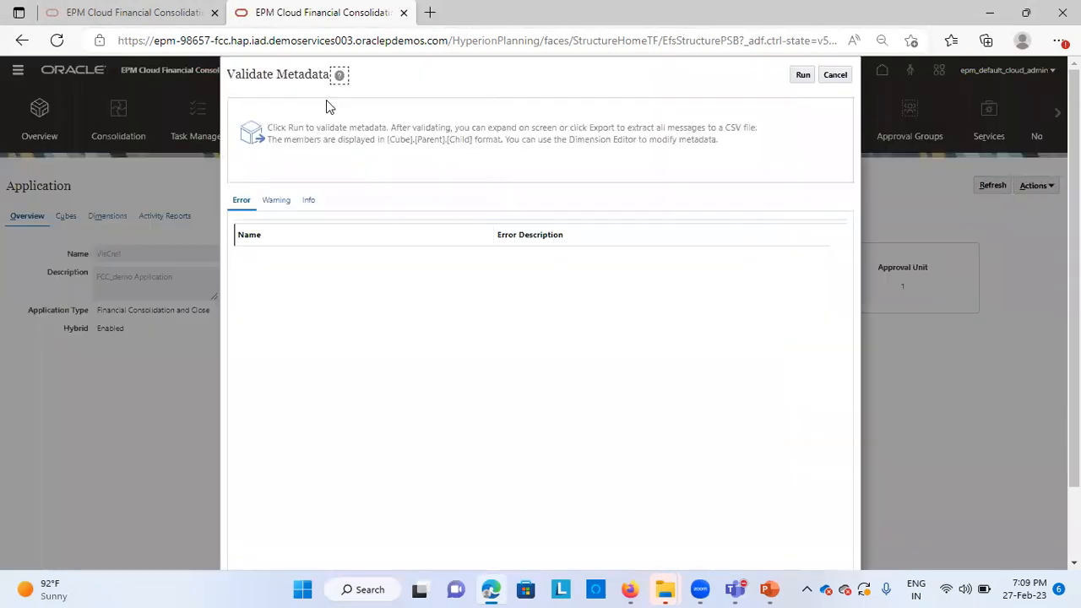
pyautogui.click(802, 74)
pyautogui.click(272, 203)
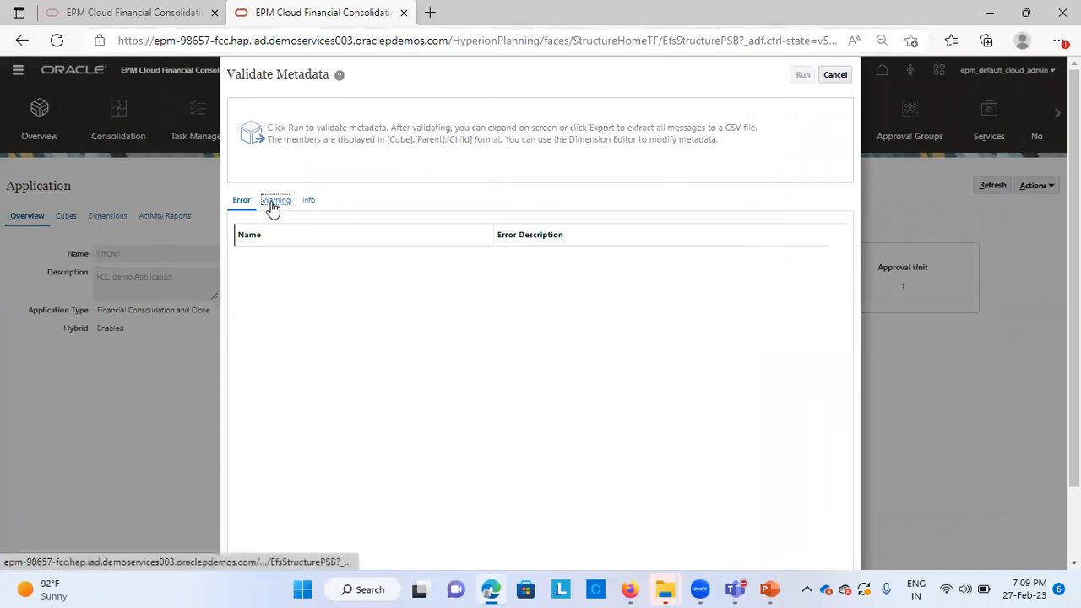
pyautogui.click(305, 201)
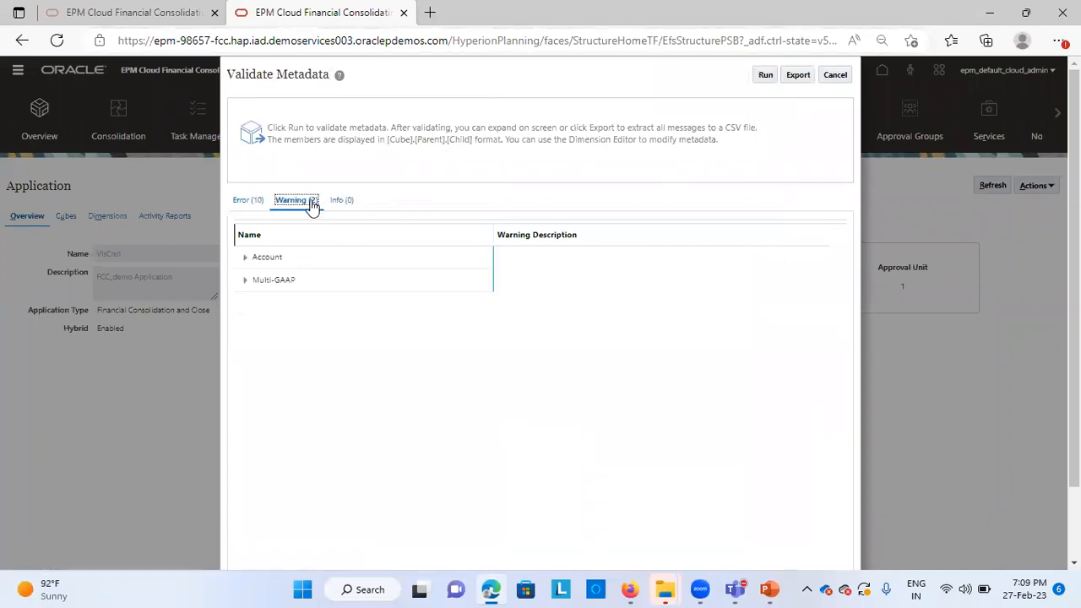
pyautogui.click(245, 257)
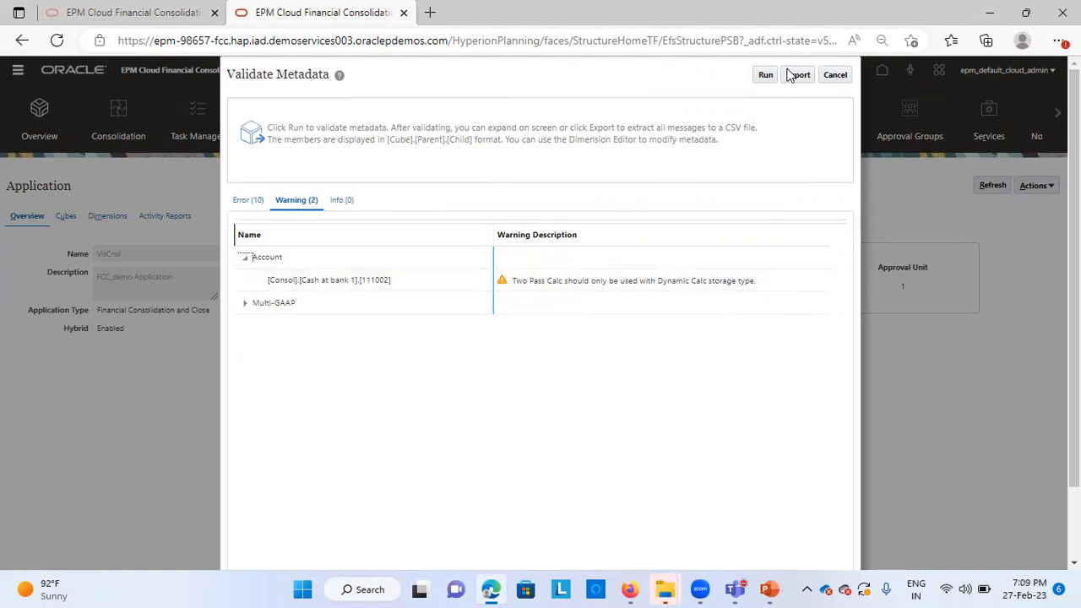
pyautogui.click(839, 76)
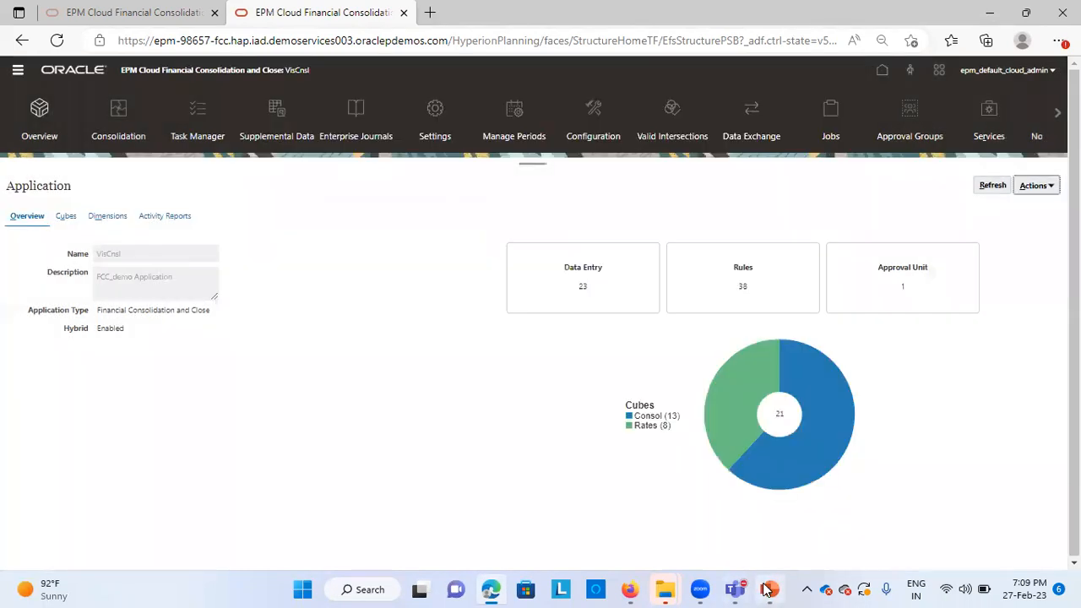
# Switch to PowerPoint and present slide 6 to read the Case-4 rule on level 0 Dynamic Calc members, ending the slide show when done
pyautogui.click(769, 589)
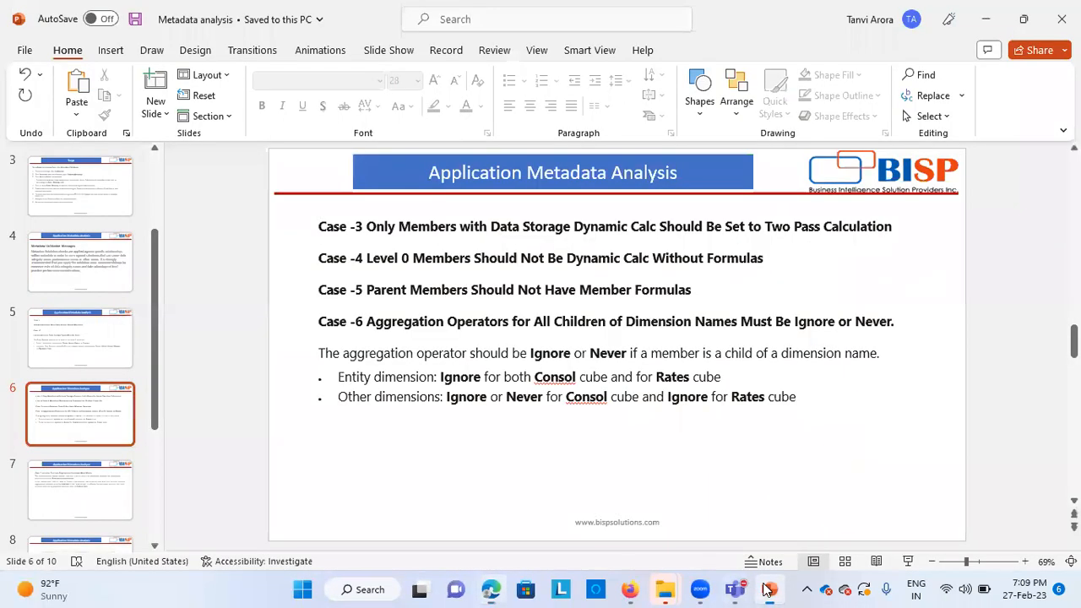
pyautogui.click(908, 561)
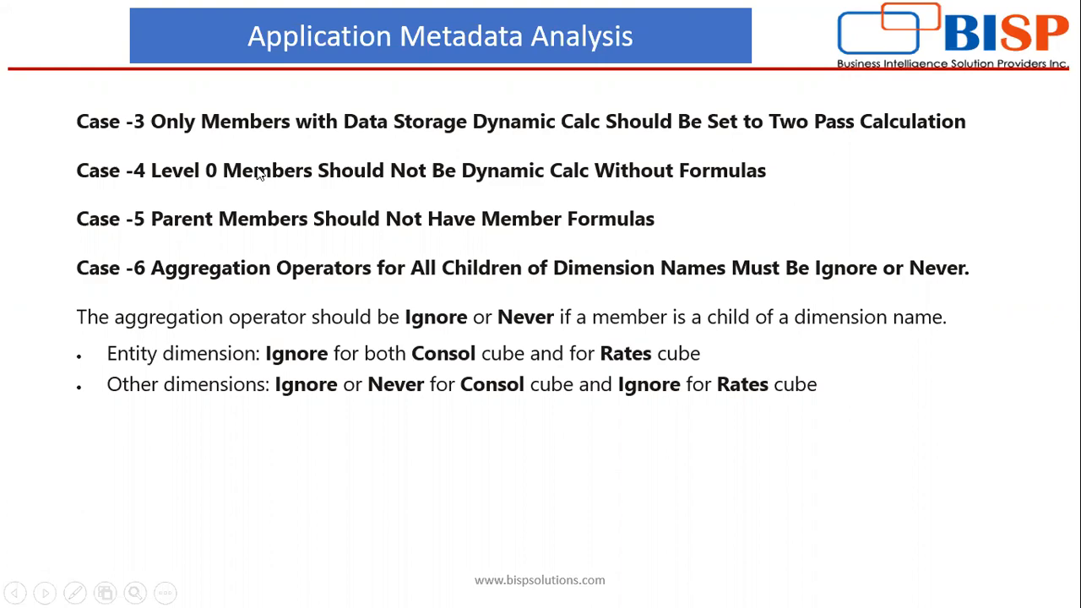
pyautogui.press('Escape')
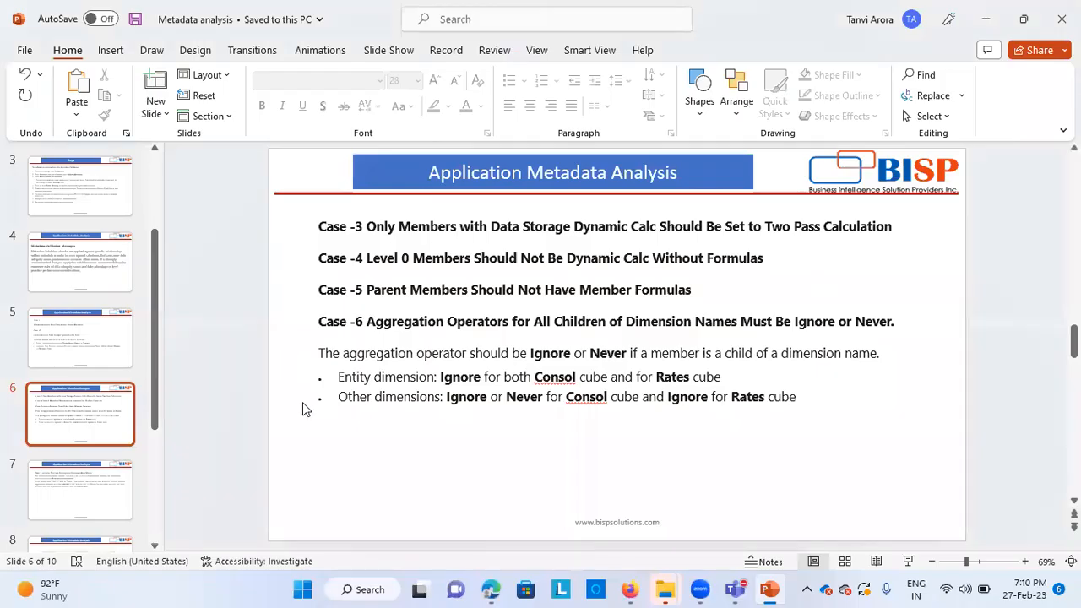
# Switch back to Oracle EPM Cloud in Edge, open the Account dimension and select member 111003 under Cash at bank 1 in FCCS_Current Assets
pyautogui.click(492, 589)
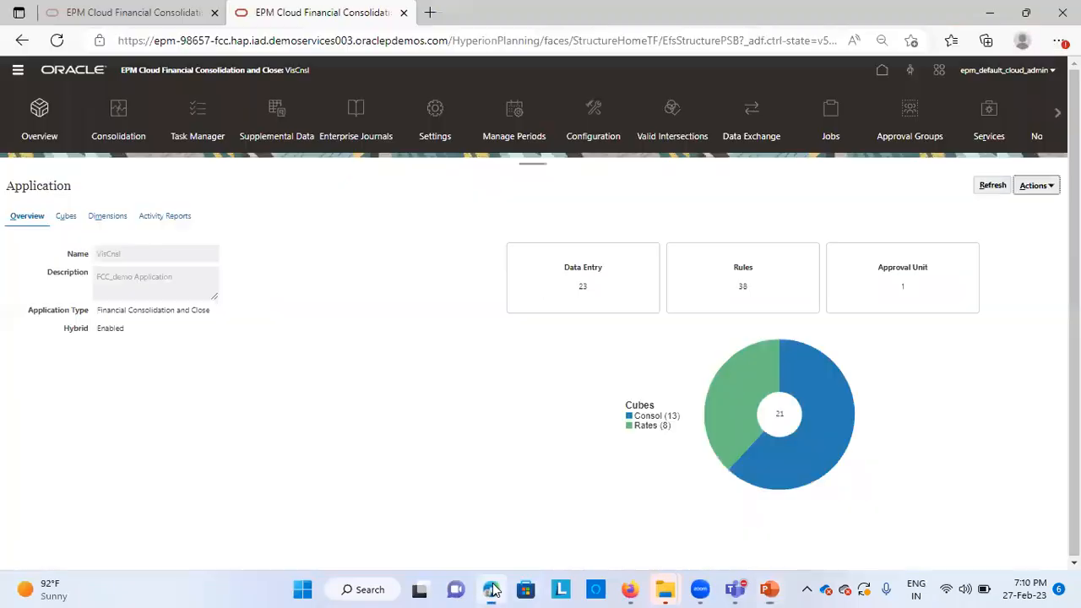
pyautogui.click(18, 75)
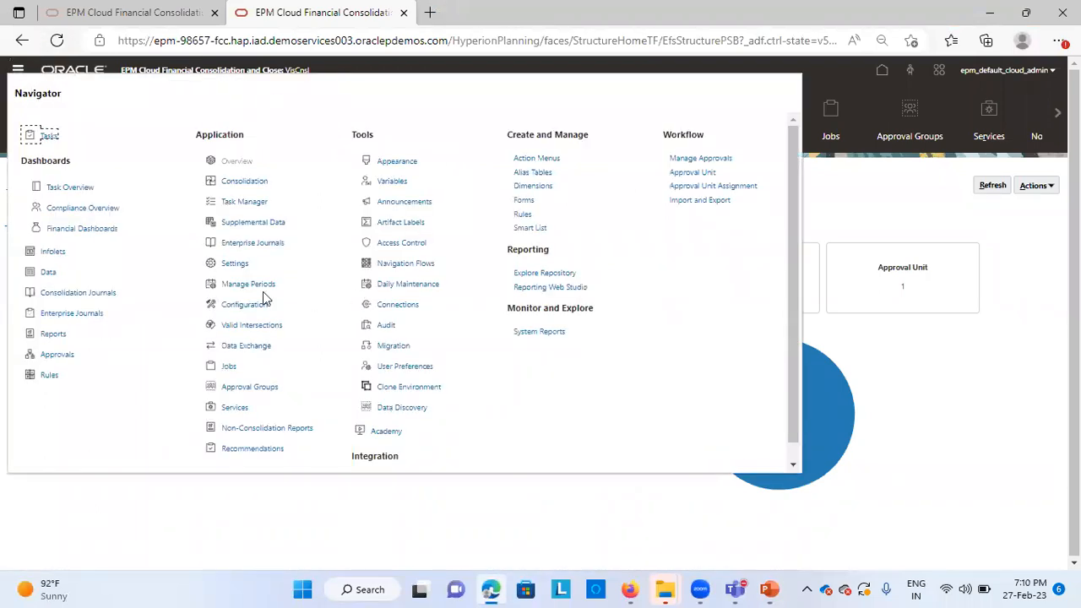
pyautogui.click(533, 188)
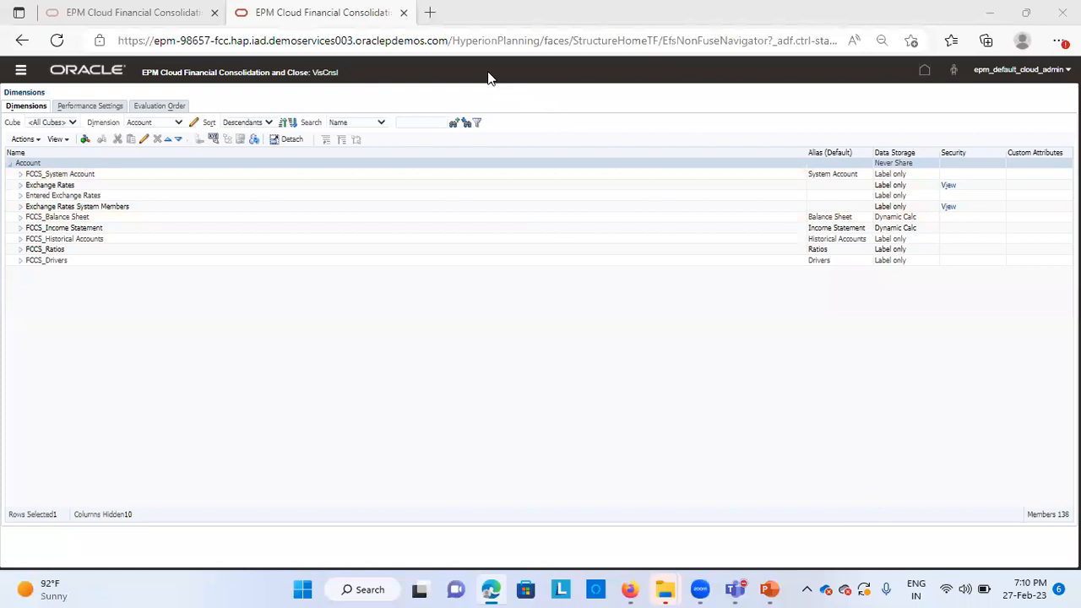
pyautogui.click(178, 124)
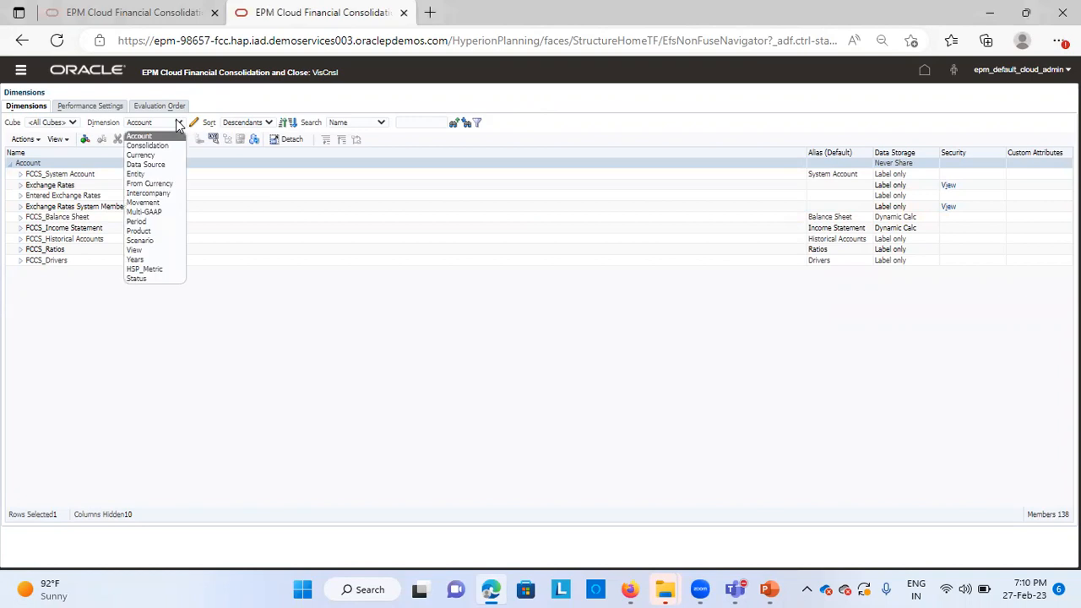
pyautogui.click(54, 250)
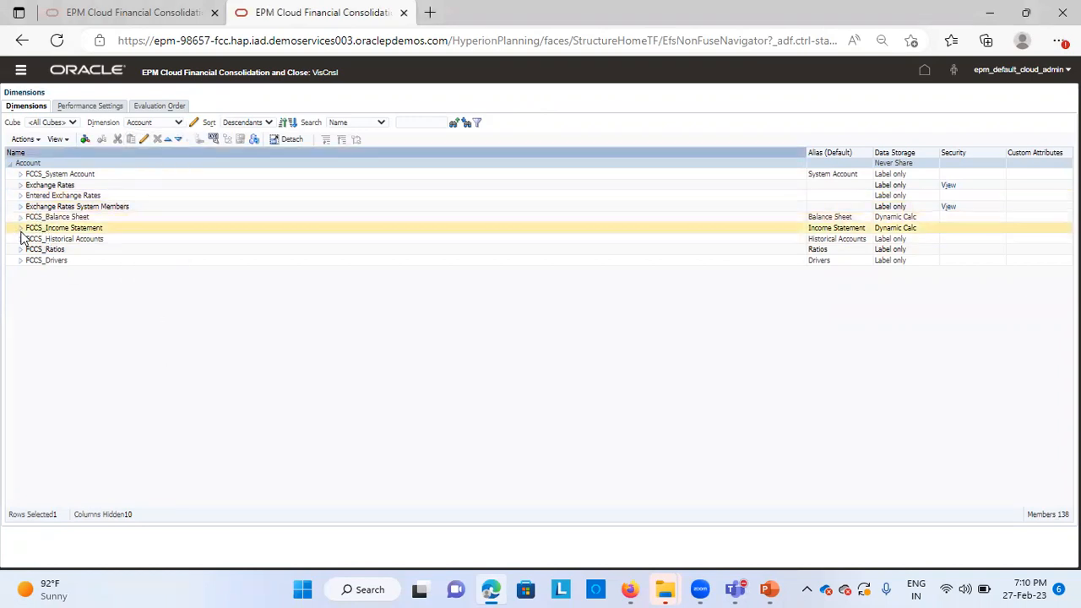
pyautogui.click(20, 217)
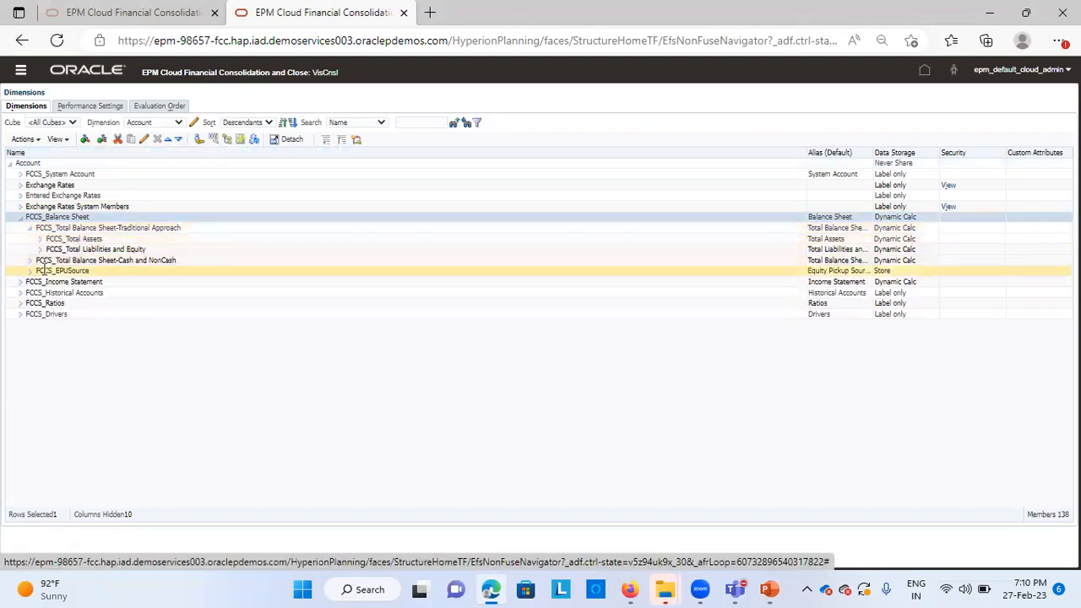
pyautogui.click(39, 239)
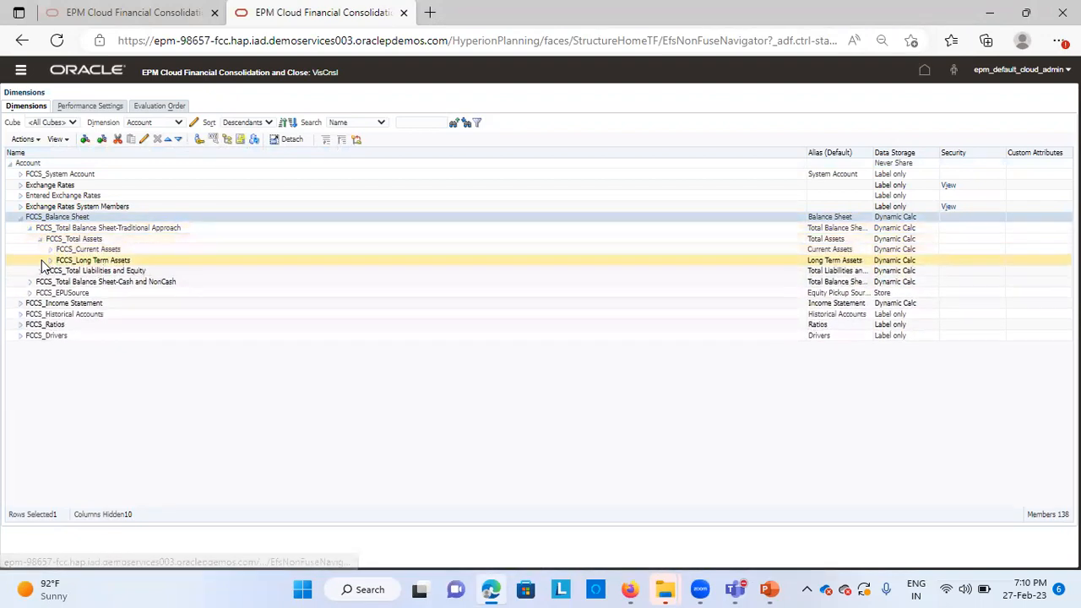
pyautogui.click(51, 253)
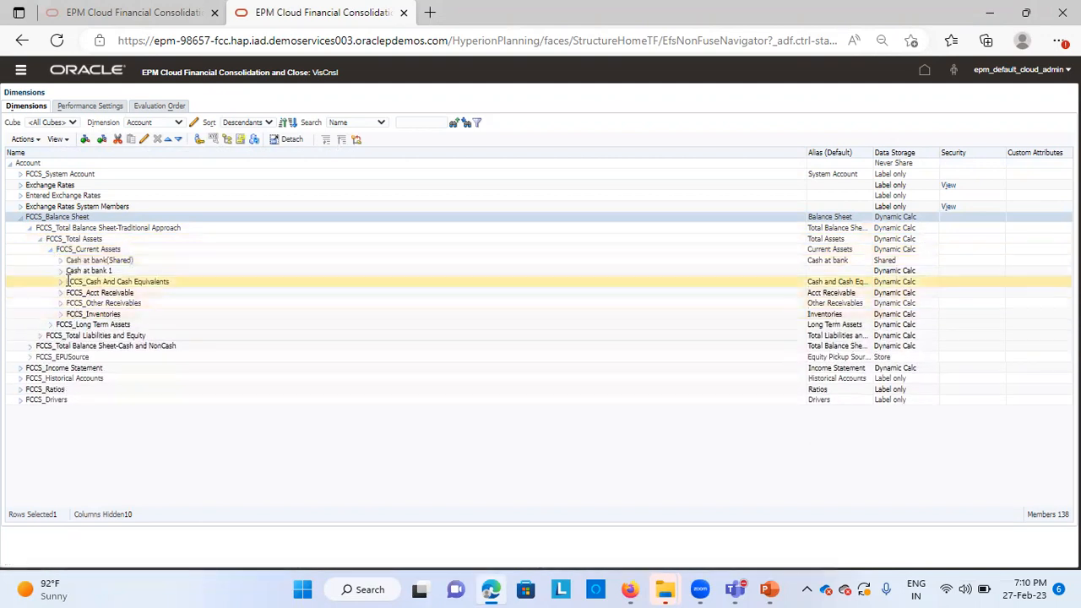
pyautogui.click(60, 272)
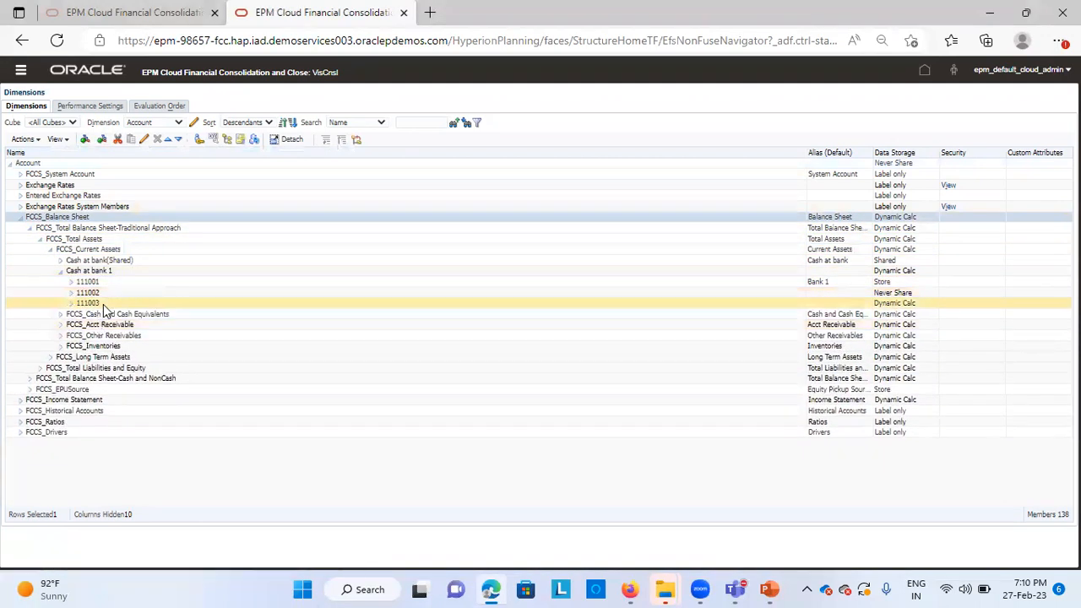
pyautogui.click(106, 303)
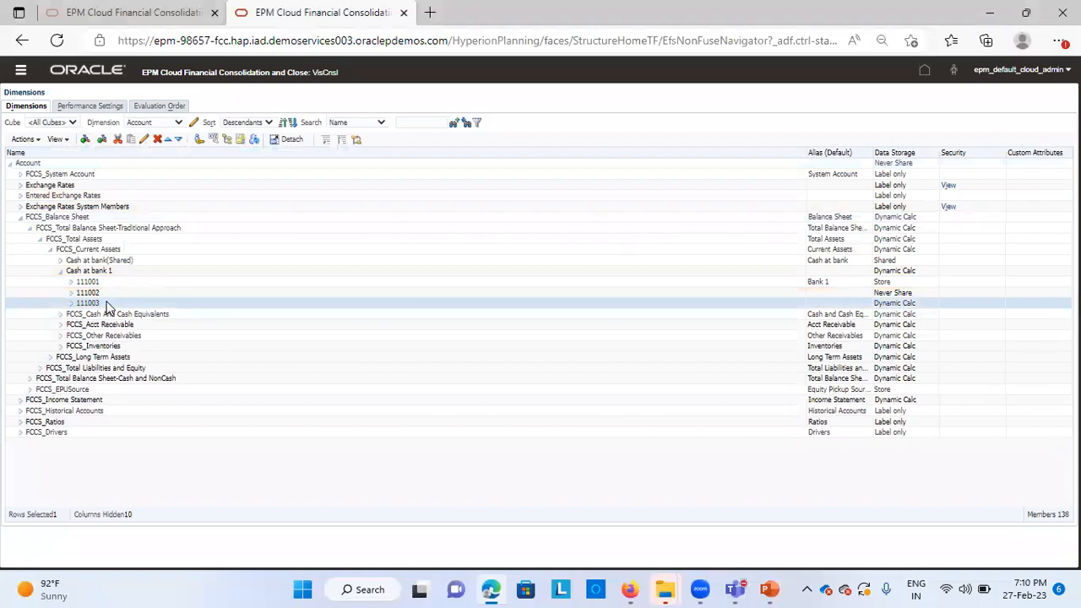
# Inspect the data storage and member formula of account 111003, then leave the member without saving
pyautogui.click(143, 138)
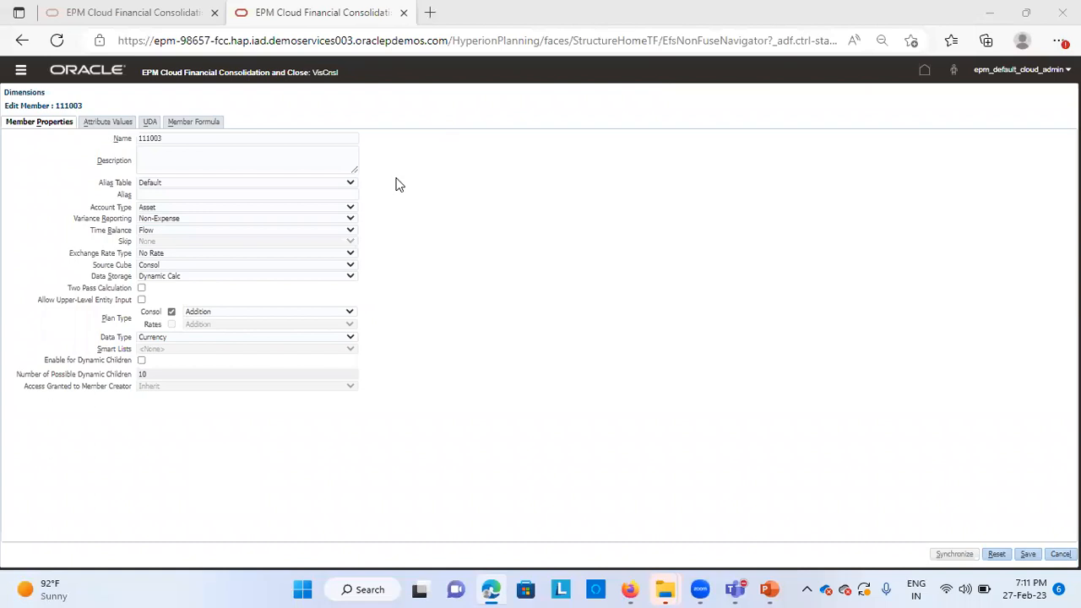
pyautogui.click(199, 123)
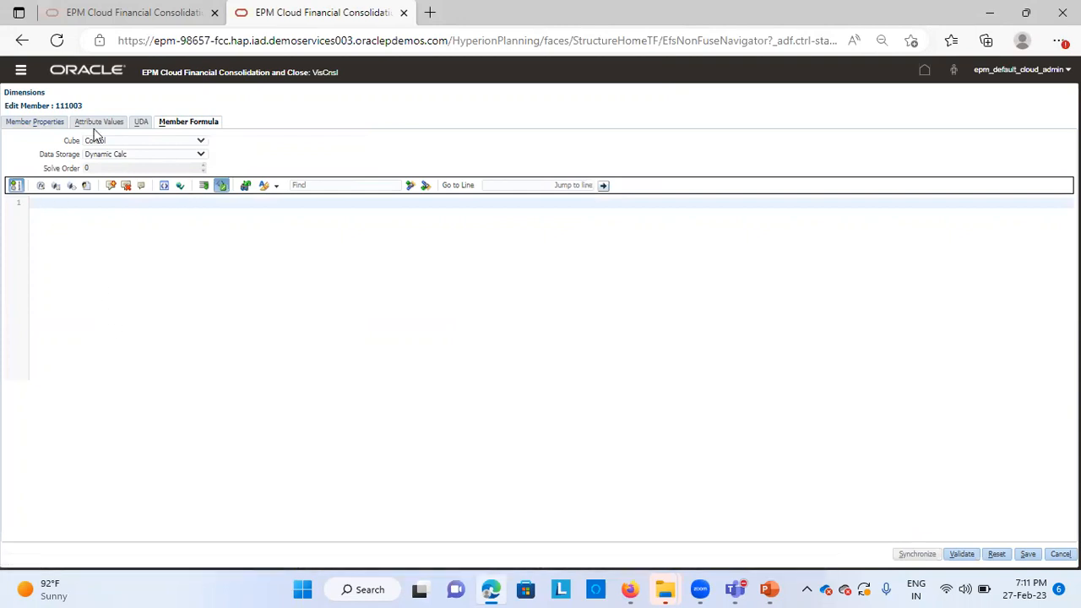
pyautogui.click(52, 122)
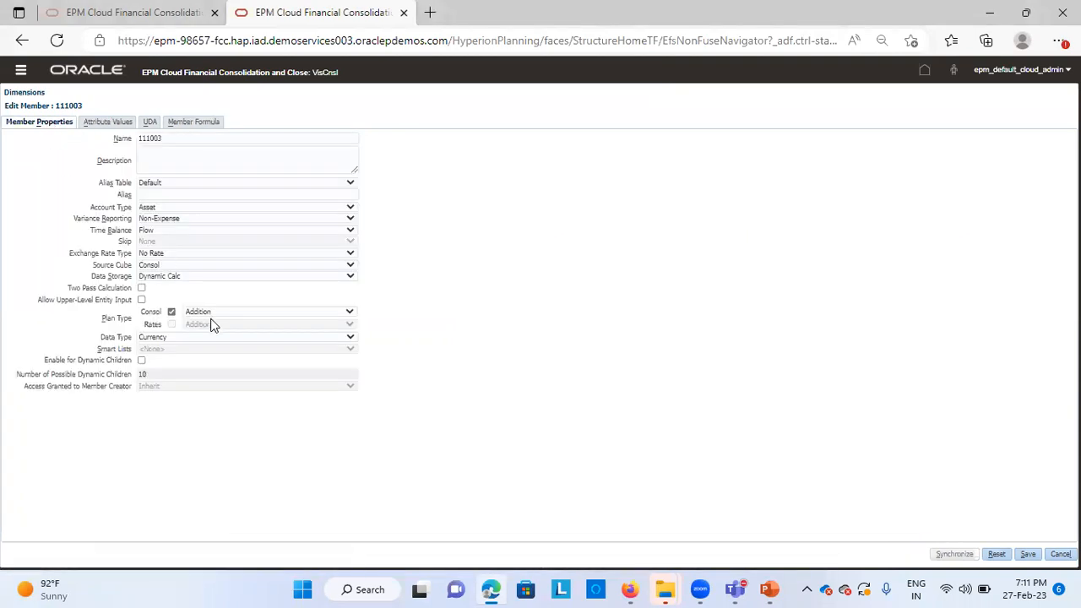
pyautogui.click(1061, 554)
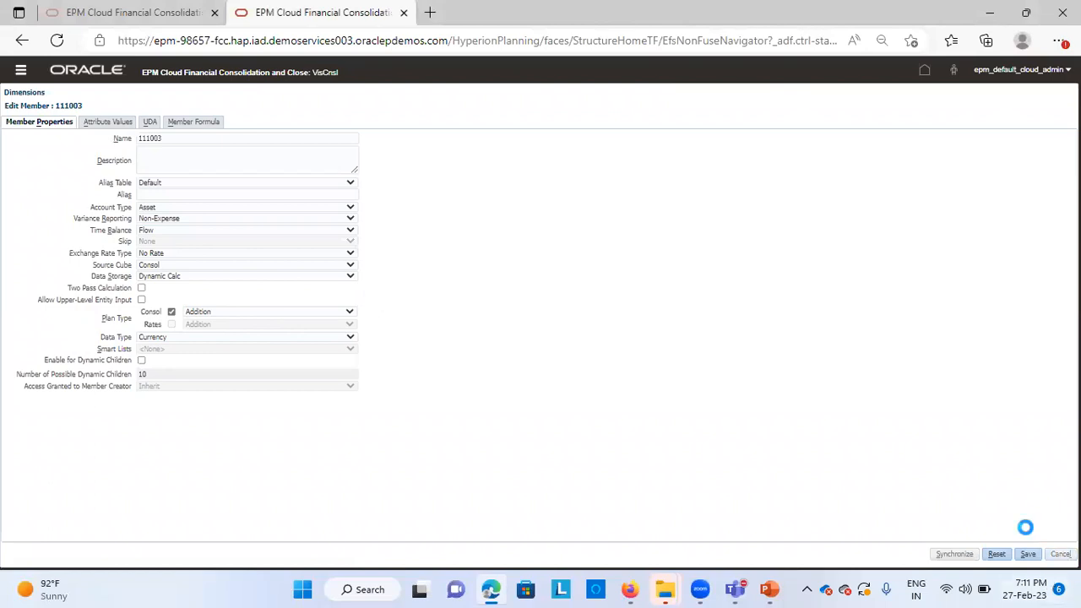
# Run Validate Metadata again from the application overview, read the Account dimension's errors for member 111003 and close the validation
pyautogui.click(22, 73)
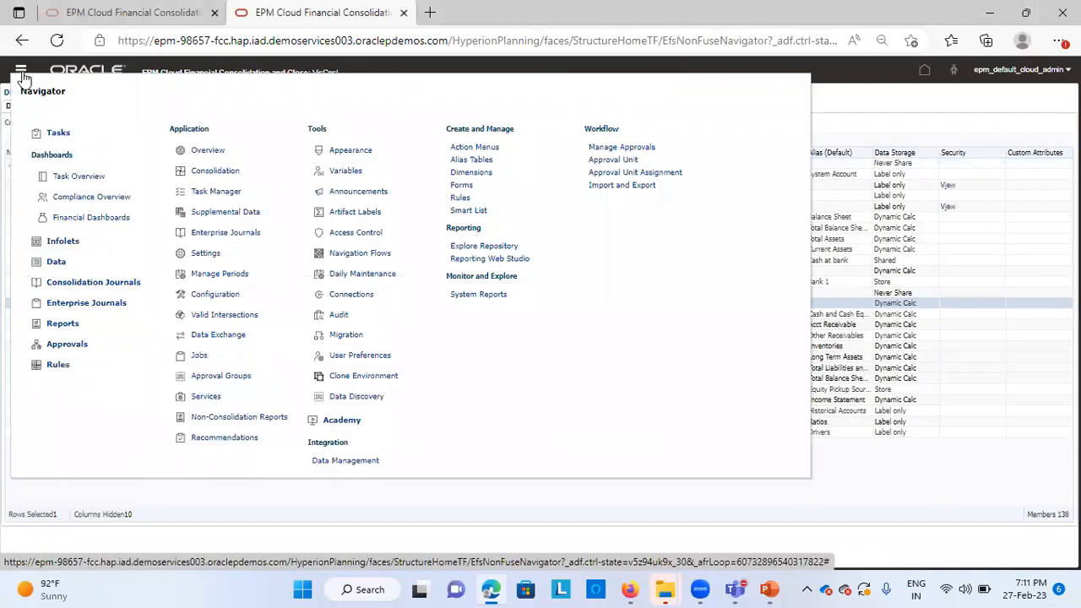
pyautogui.click(211, 150)
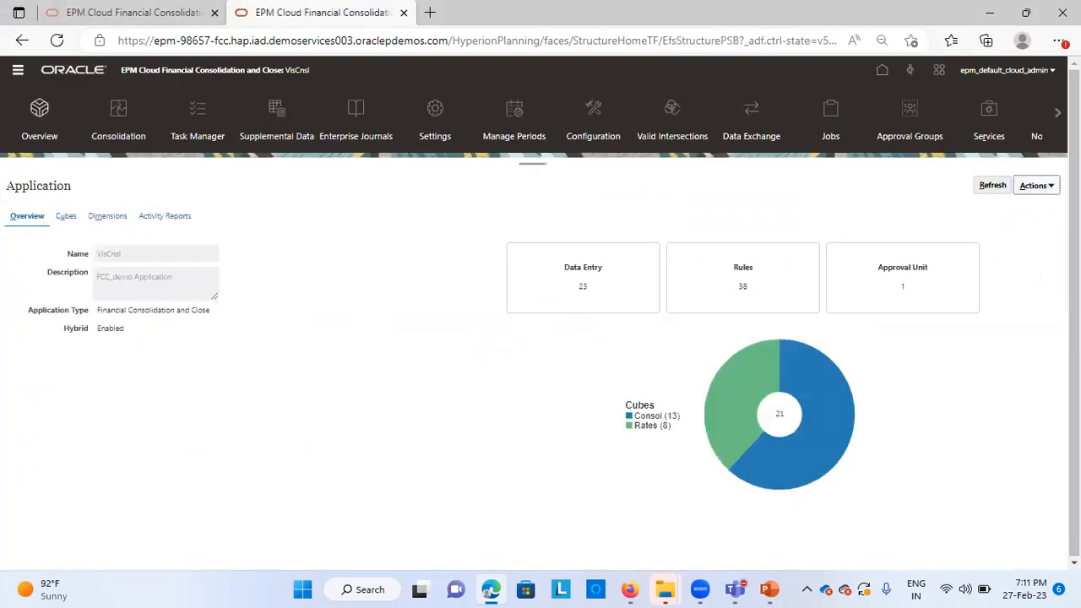
pyautogui.click(1037, 186)
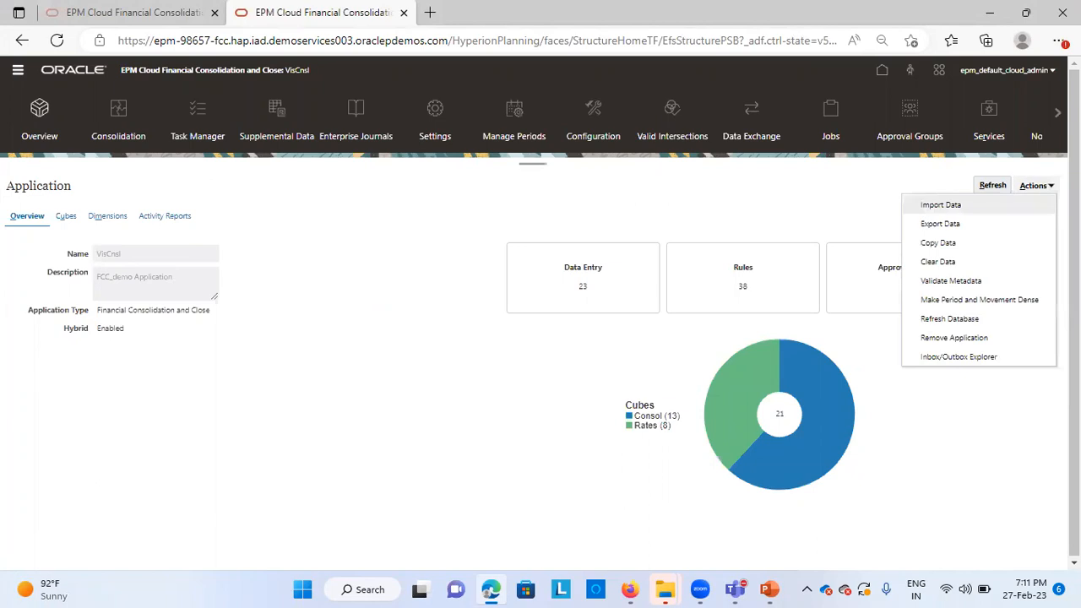
pyautogui.click(974, 281)
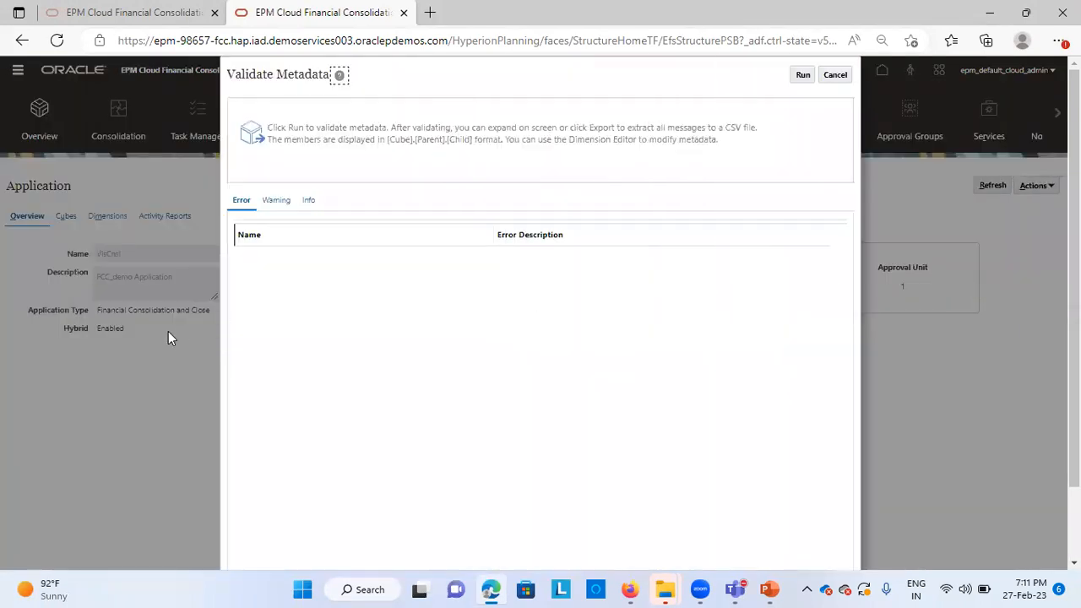
pyautogui.click(794, 76)
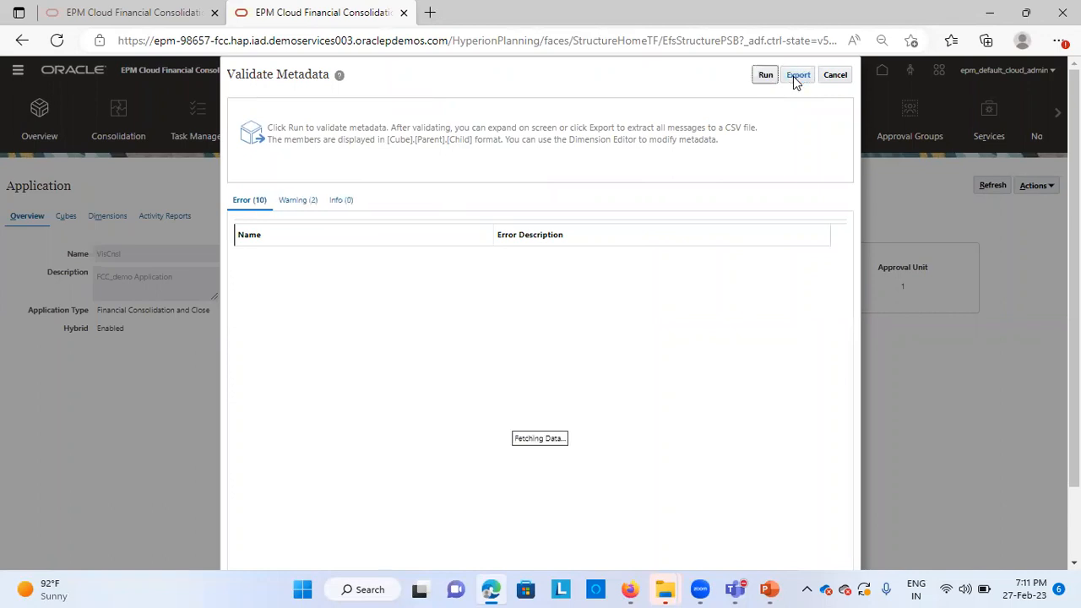
pyautogui.click(250, 264)
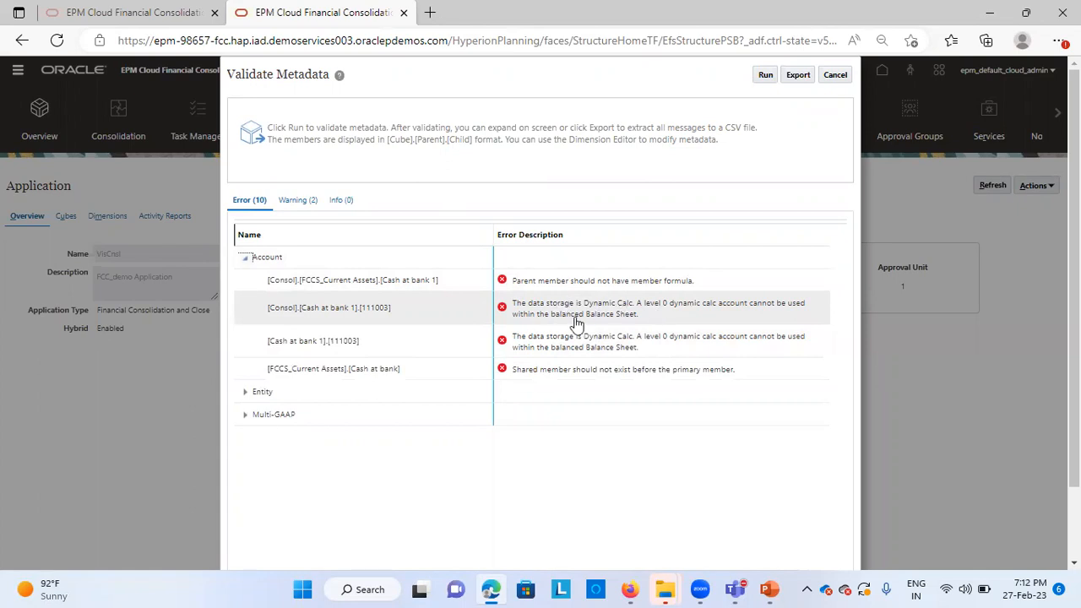
pyautogui.click(835, 75)
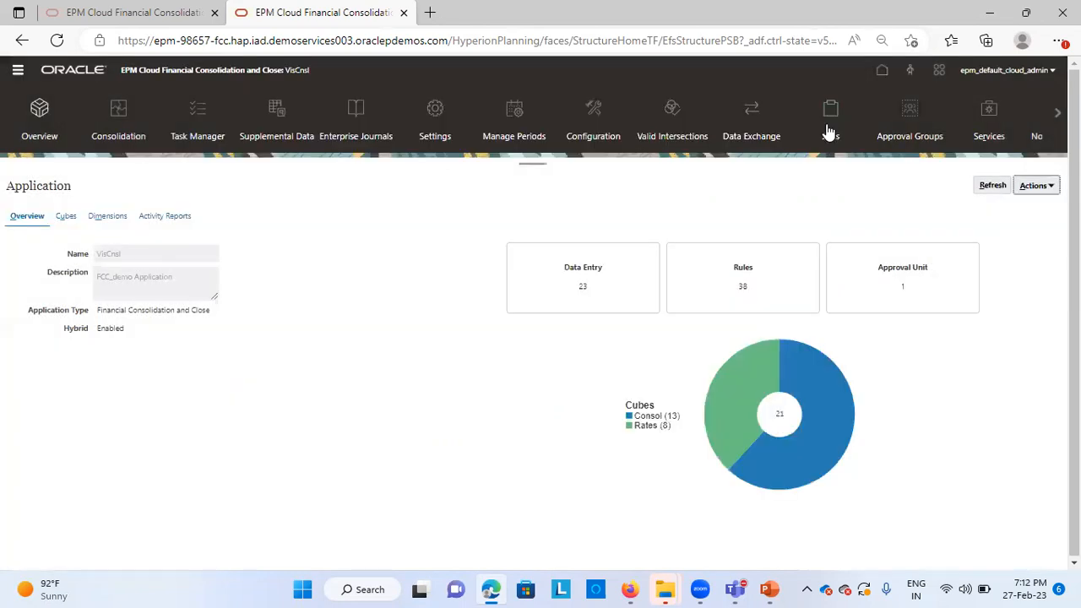
# Present slide 6 in PowerPoint to read the Case-5 rule on parent member formulas, then end the show and return to Edge
pyautogui.click(771, 589)
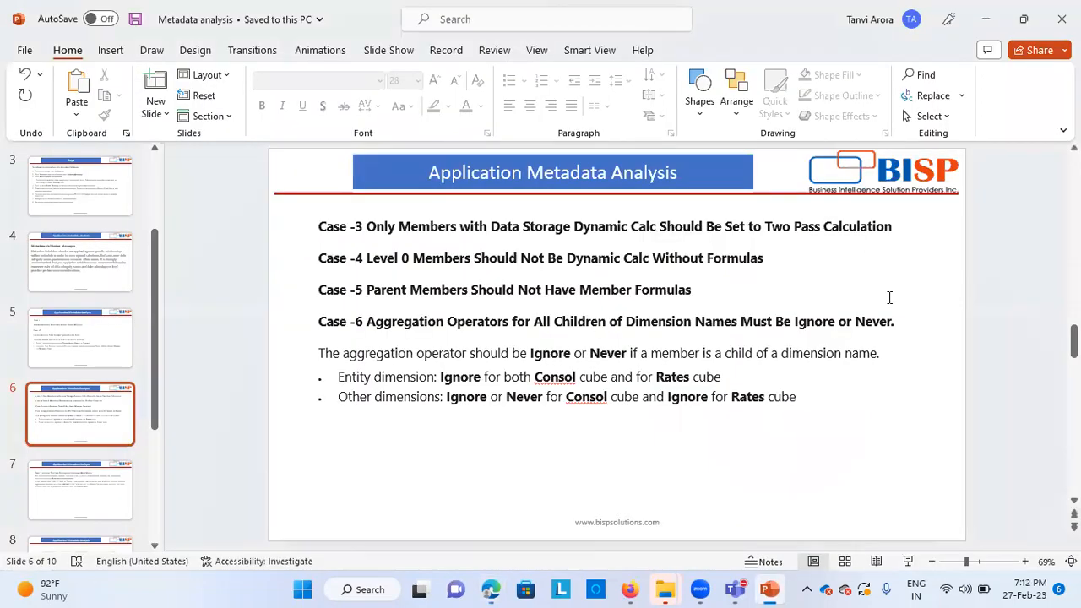
pyautogui.click(908, 562)
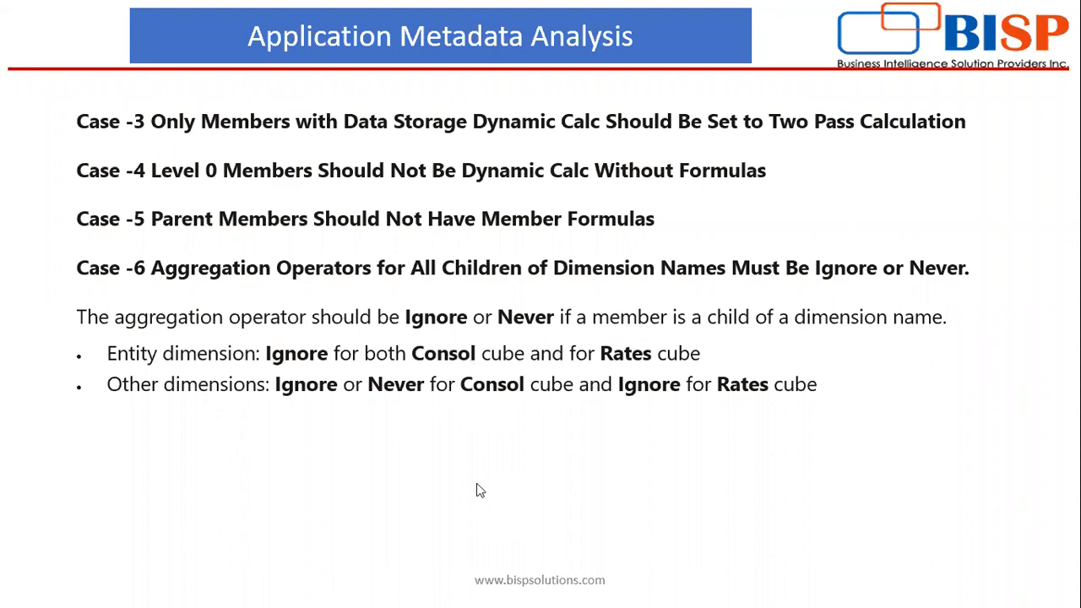
pyautogui.press('Escape')
pyautogui.click(491, 590)
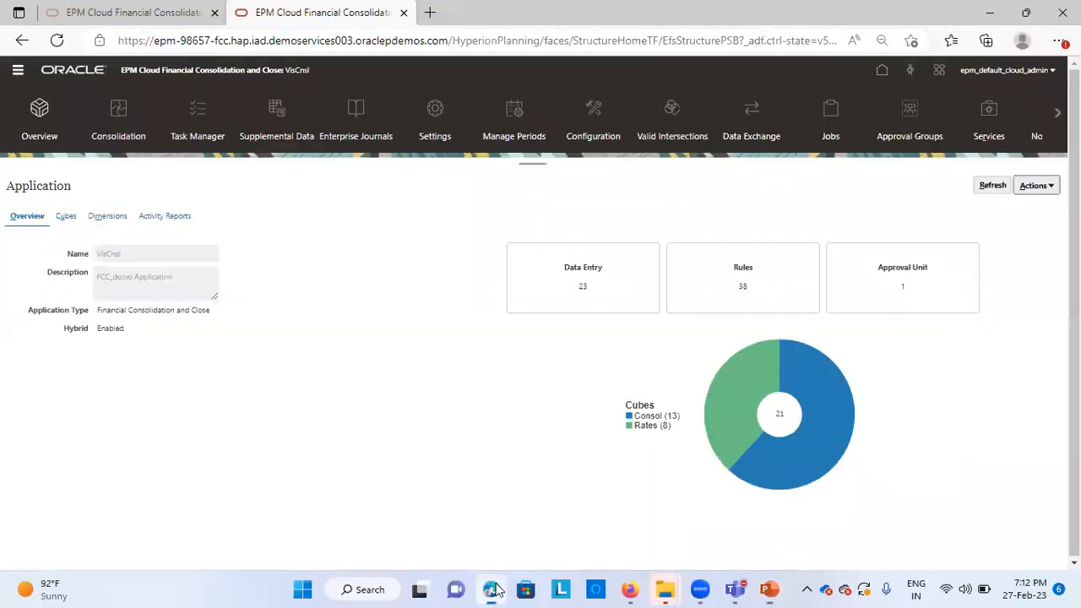
# Open the Account dimension and expand the balance sheet hierarchy through FCCS_Total Assets and FCCS_Current Assets to the children of Cash at bank 1
pyautogui.click(18, 73)
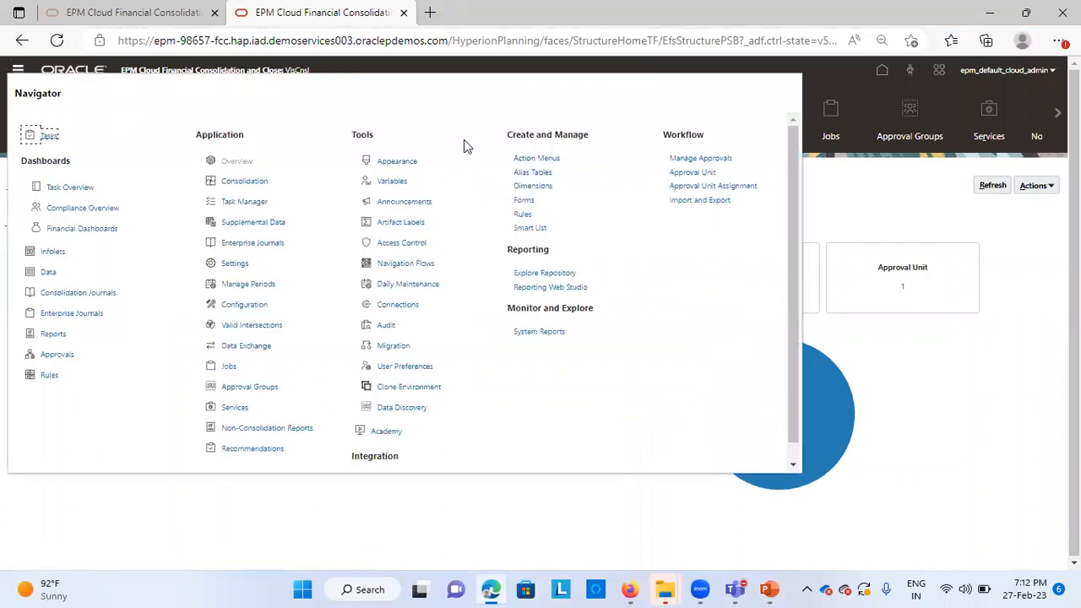
pyautogui.click(534, 187)
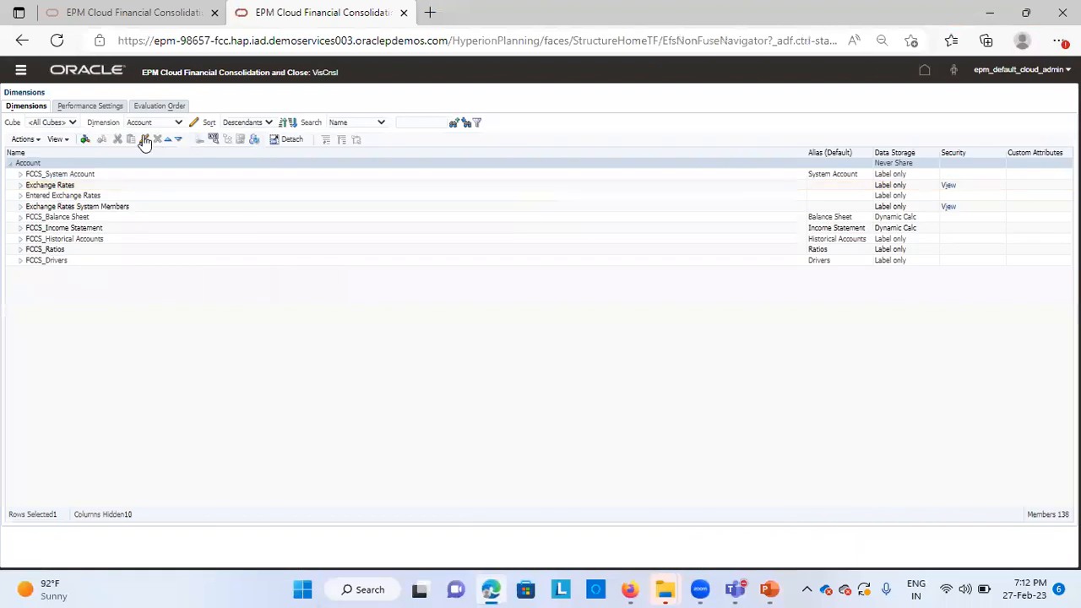
pyautogui.click(20, 218)
pyautogui.click(29, 229)
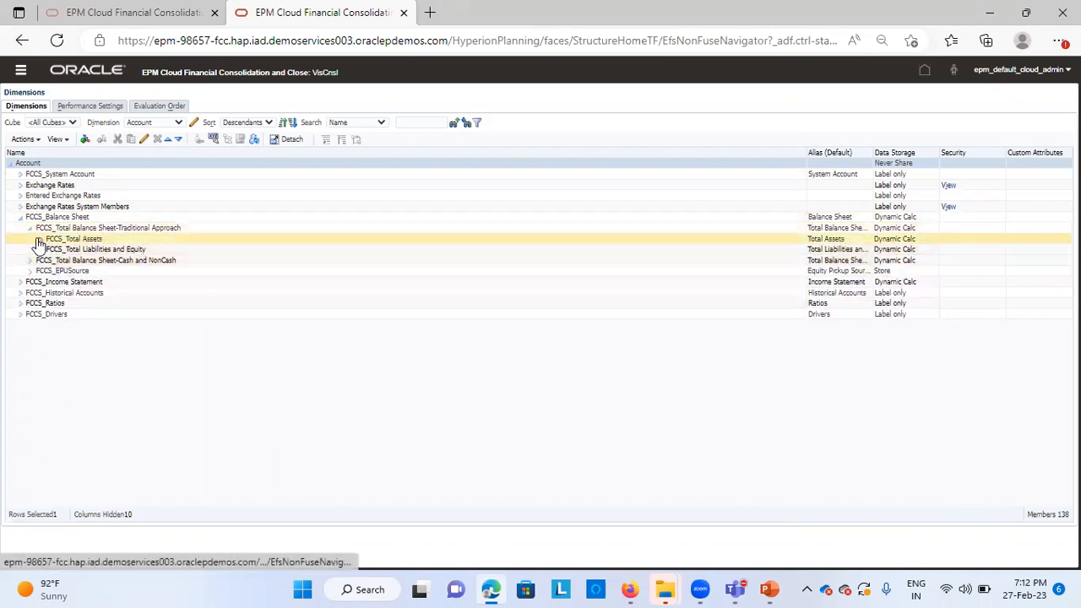
pyautogui.click(39, 241)
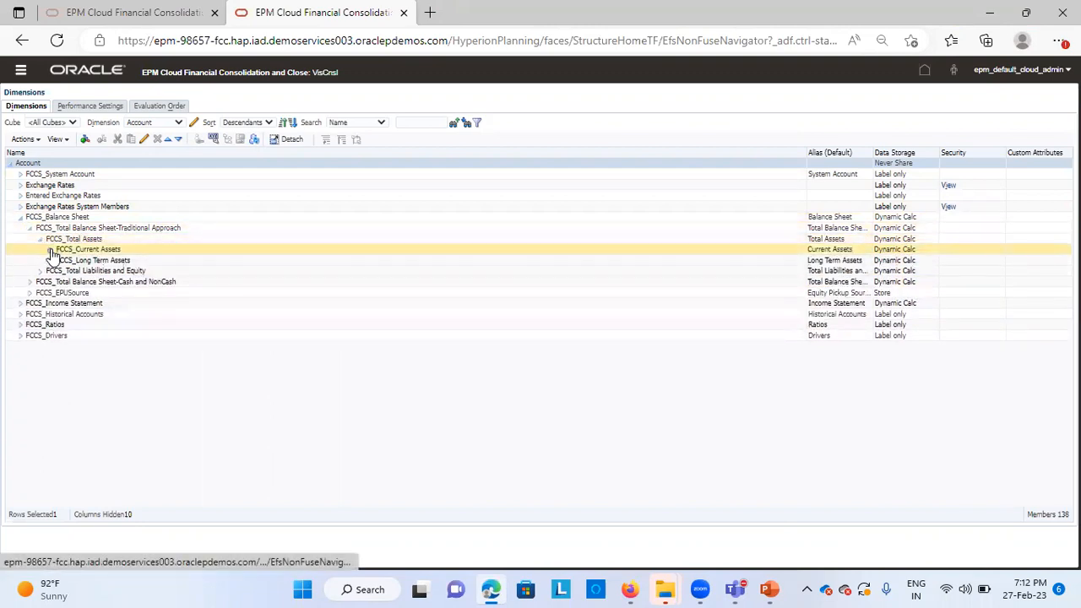
pyautogui.click(49, 250)
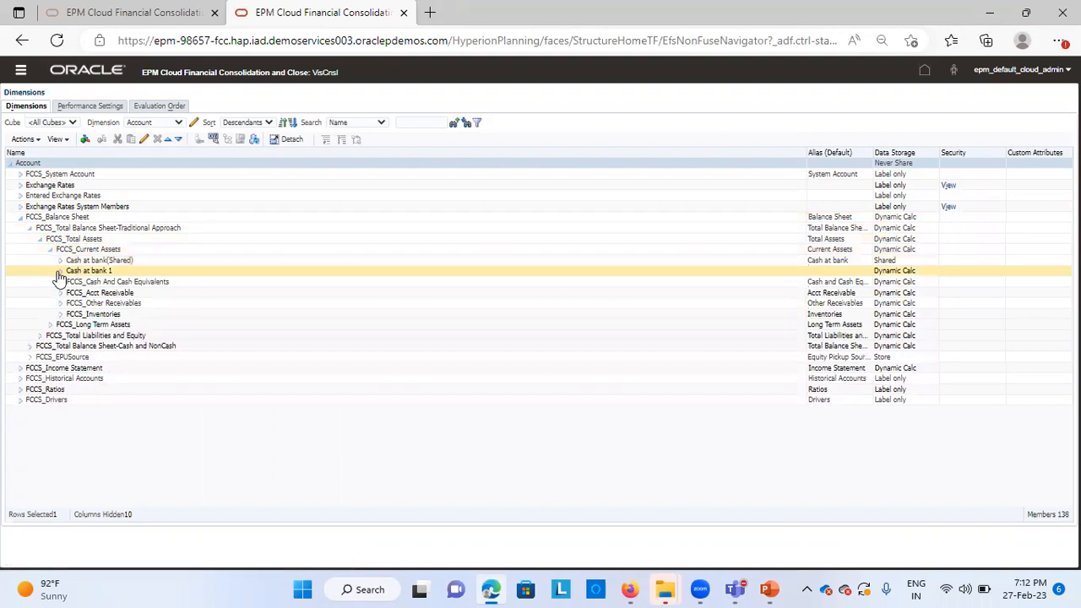
pyautogui.click(60, 271)
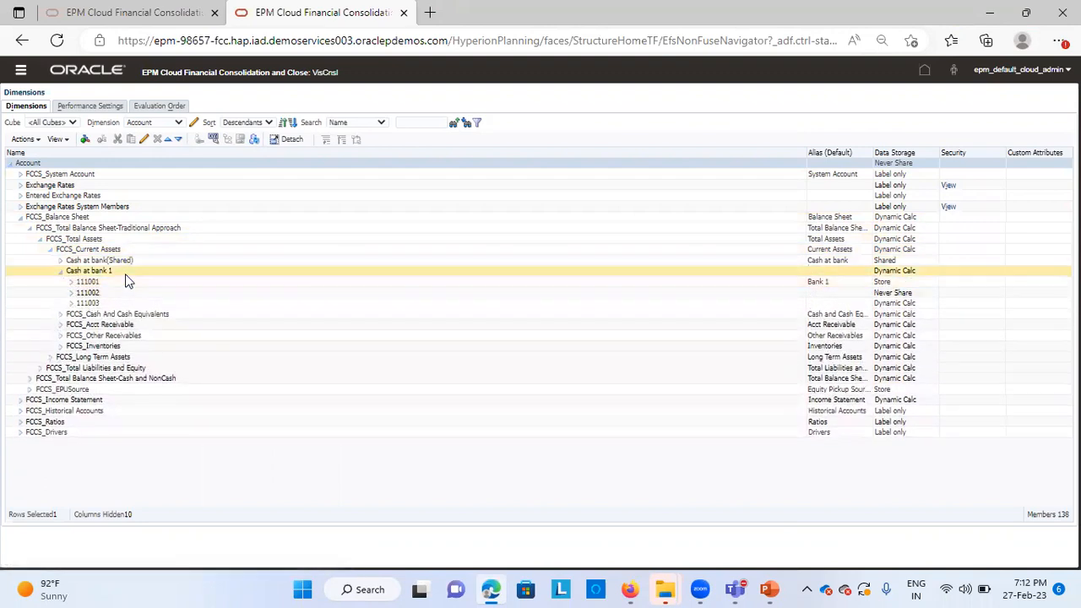
# Open parent account Cash at bank 1, inspect its properties and member formula, and return to the dimension list without saving
pyautogui.click(125, 271)
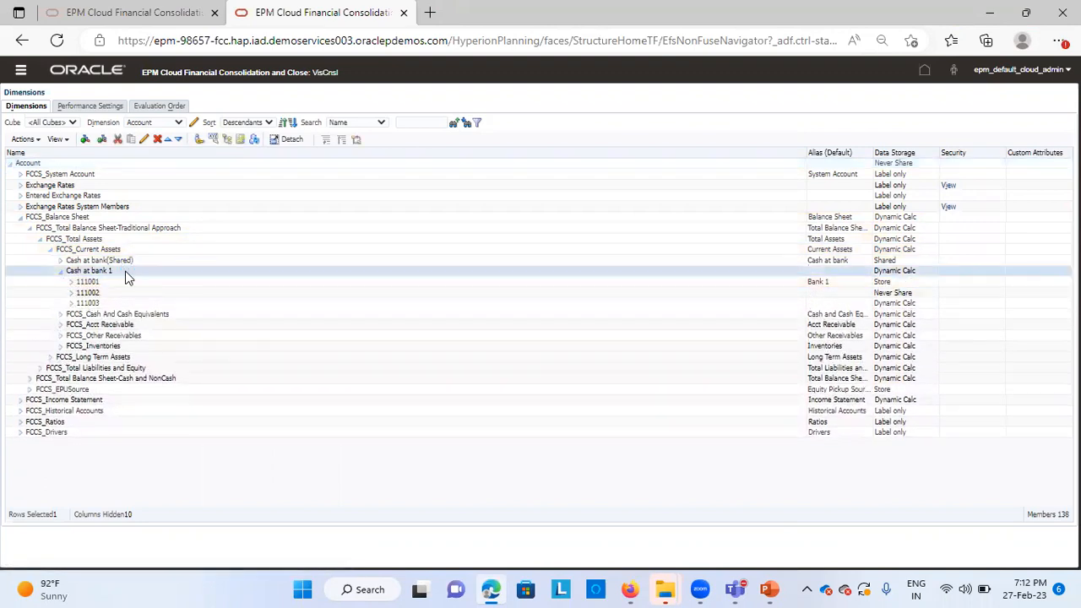
pyautogui.click(144, 140)
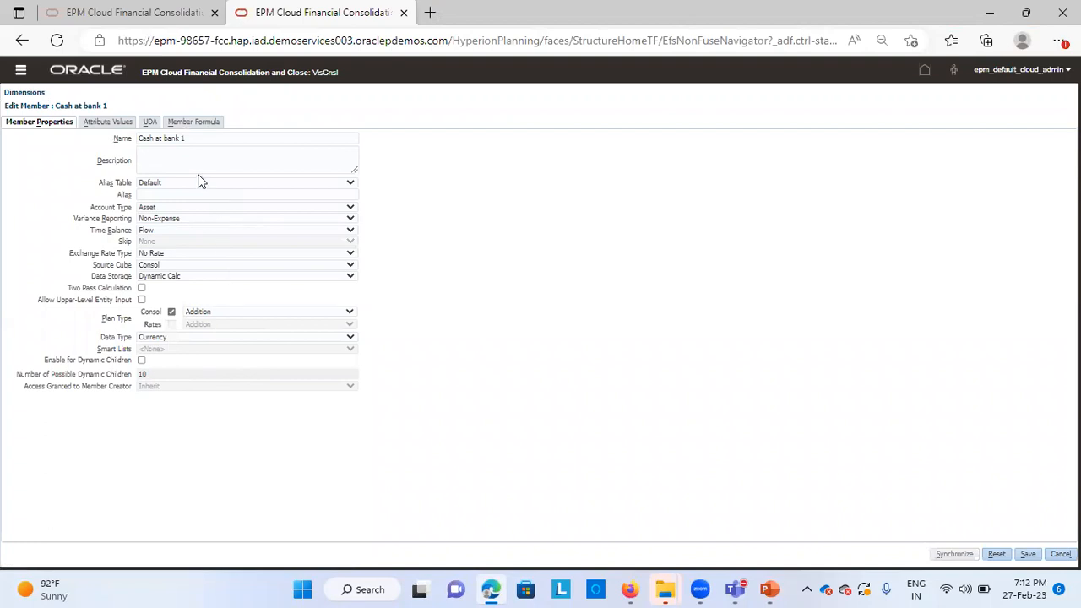
pyautogui.click(200, 124)
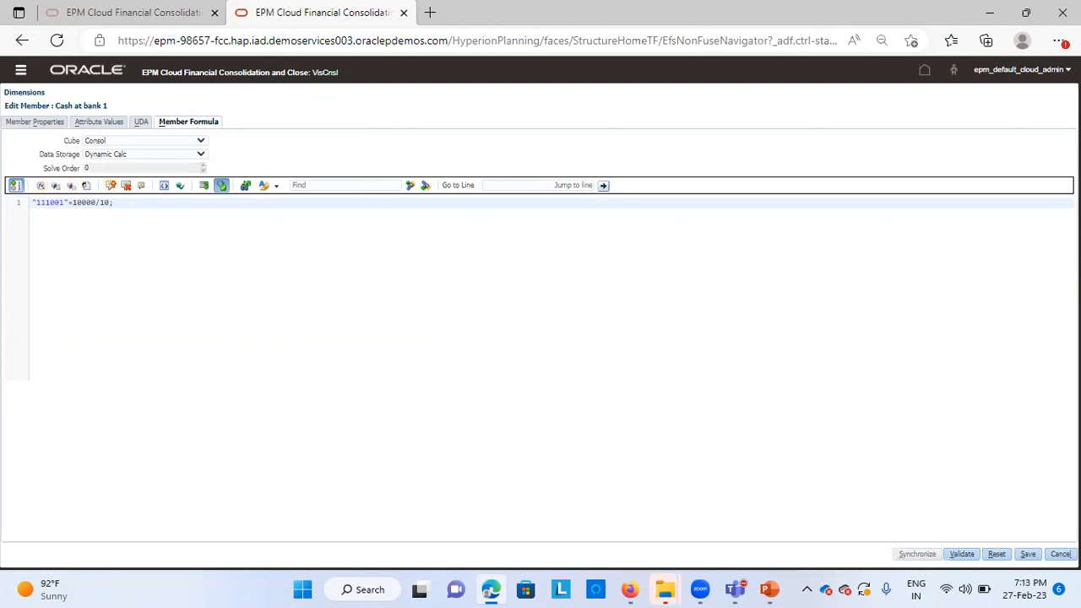
pyautogui.click(22, 88)
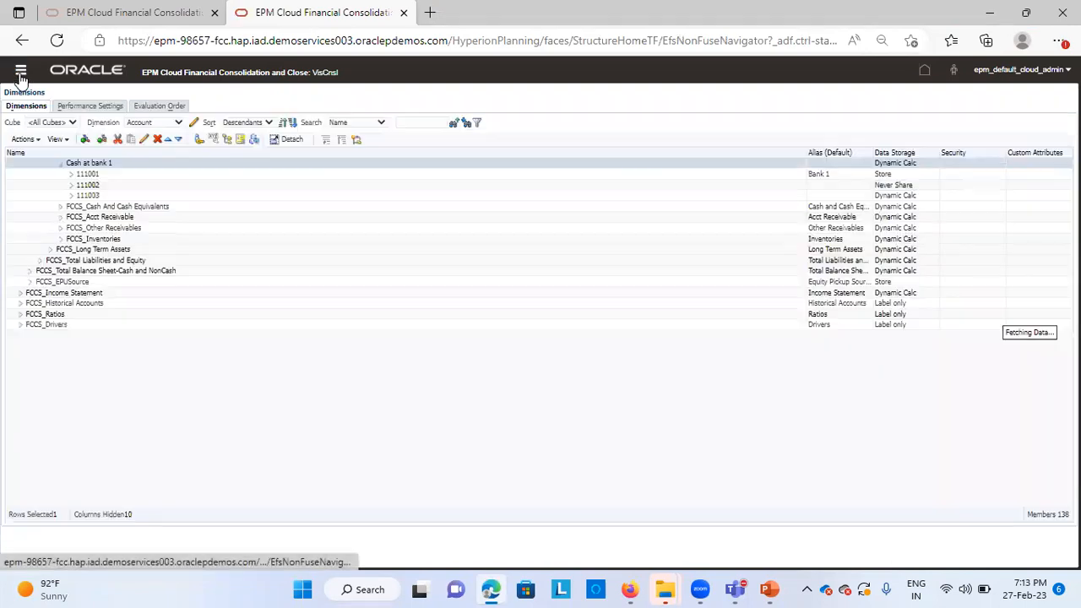
# Run Validate Metadata from the application overview, read the Account dimension's error for parent member Cash at bank 1 and close the validation
pyautogui.click(20, 73)
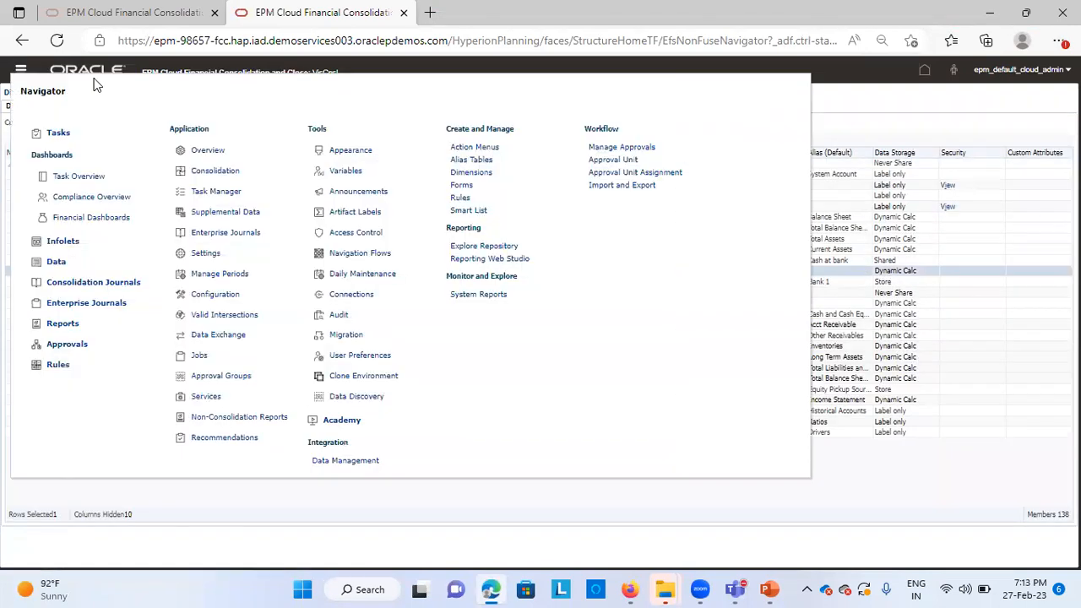
pyautogui.click(217, 155)
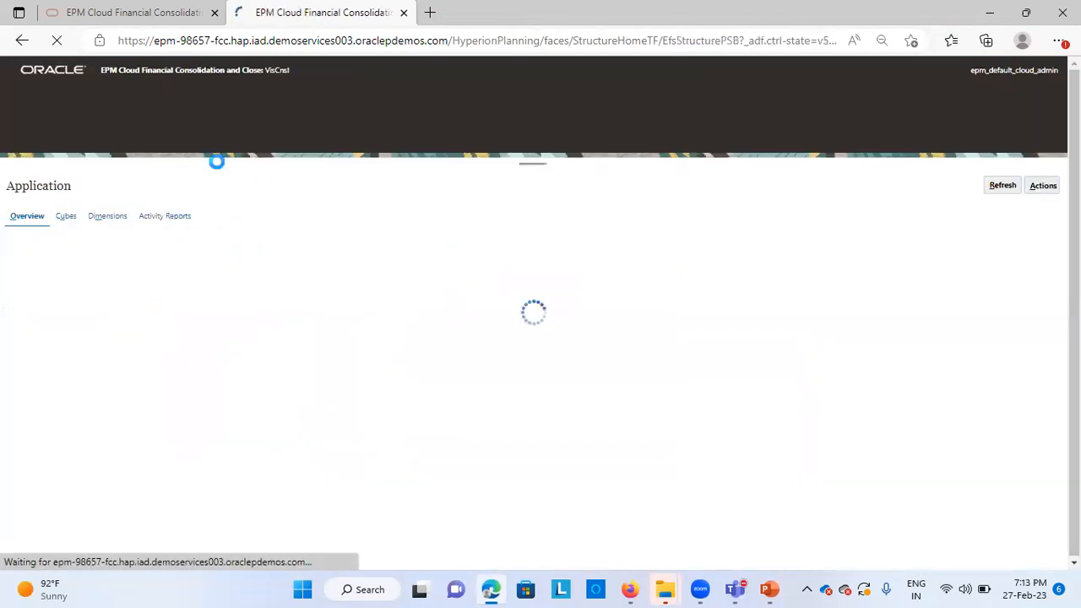
pyautogui.click(1027, 187)
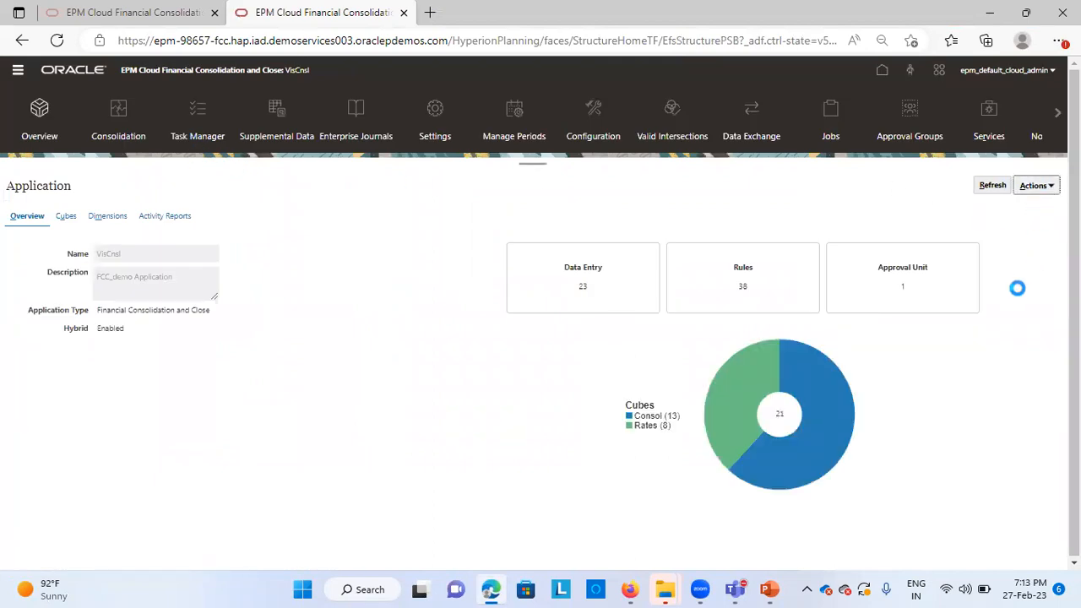
pyautogui.click(957, 284)
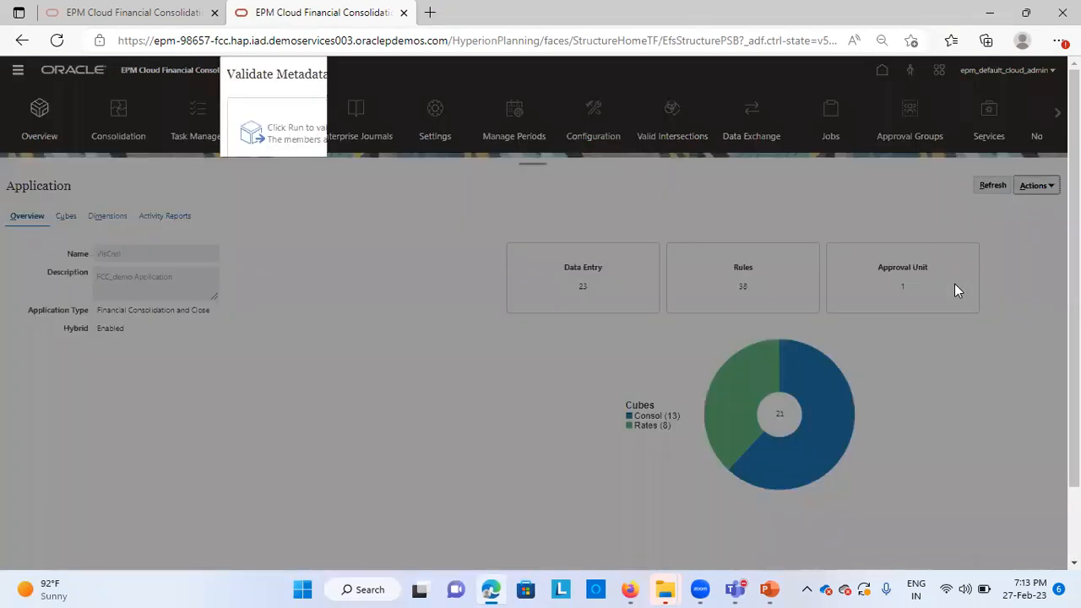
pyautogui.click(805, 75)
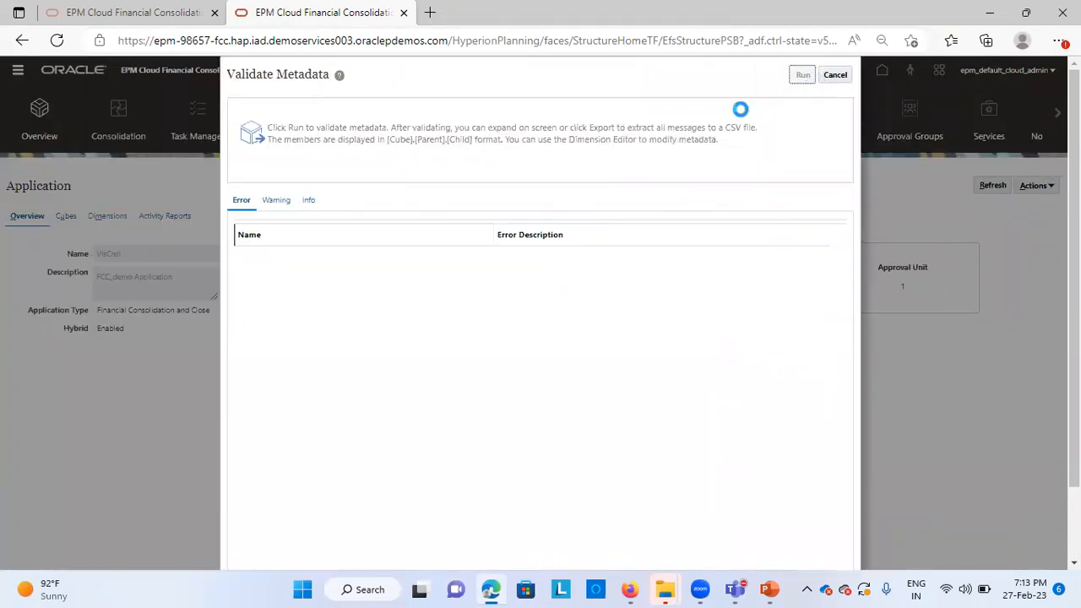
pyautogui.click(245, 257)
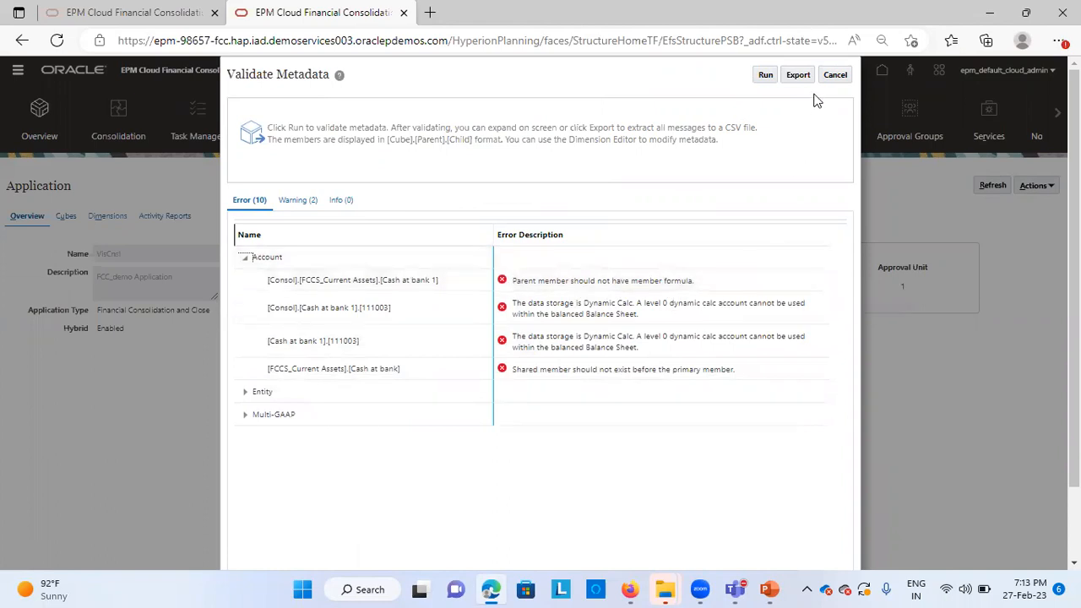
pyautogui.click(835, 74)
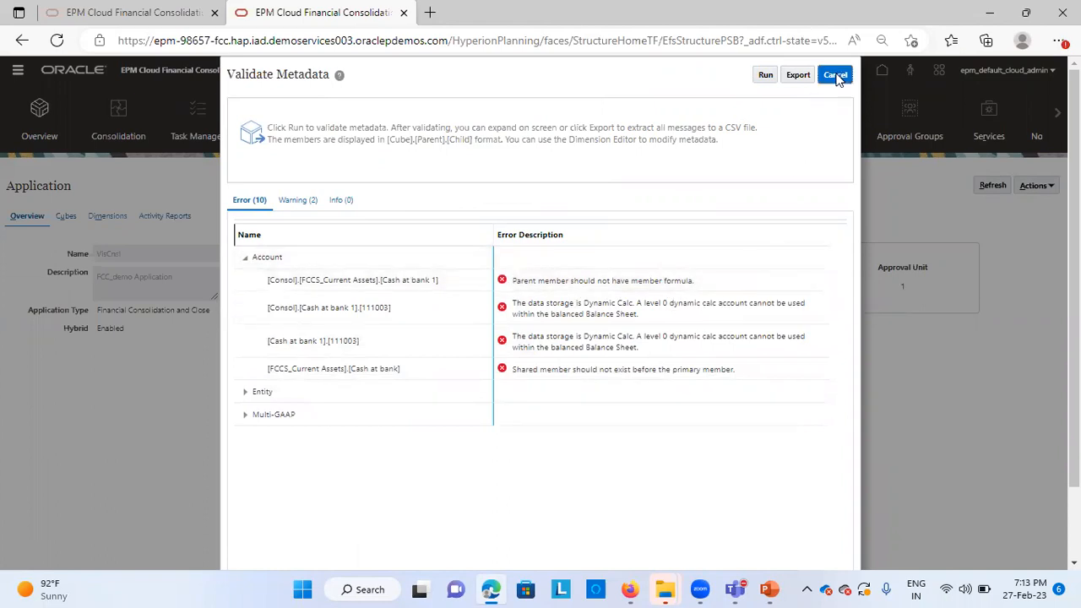
# Switch to PowerPoint, present slide 6 to read the Case-6 rule on aggregation operators, then end the show and return to Edge
pyautogui.click(770, 589)
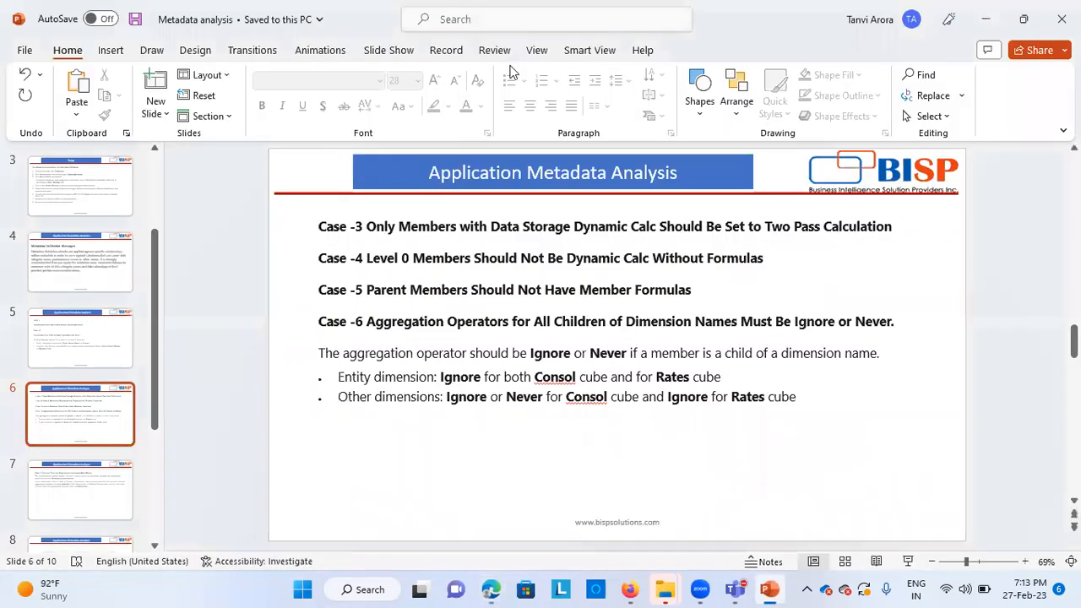
pyautogui.click(908, 561)
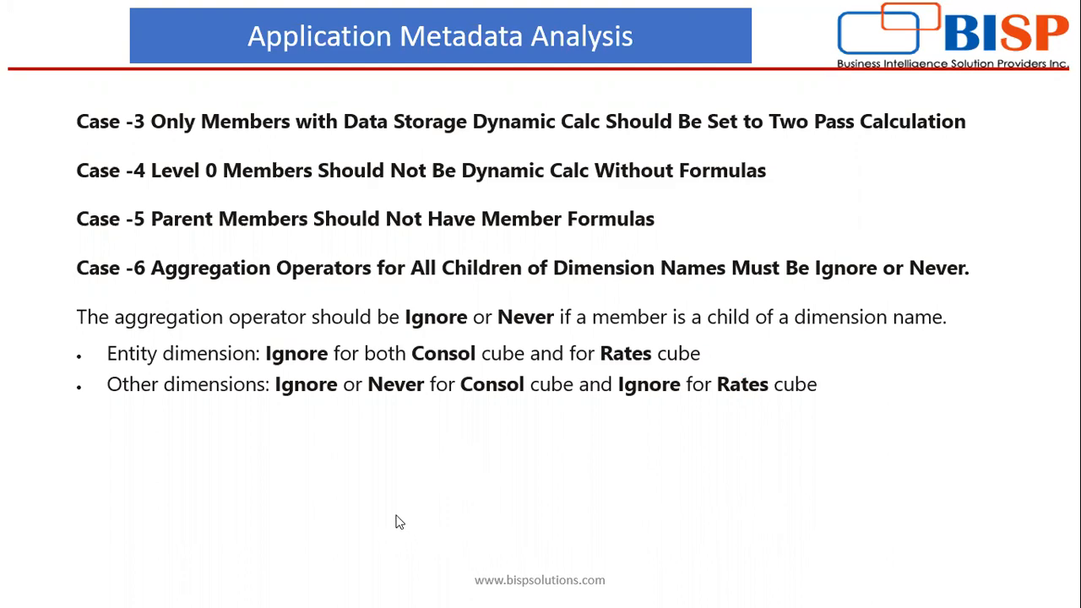
pyautogui.press('Escape')
pyautogui.click(491, 590)
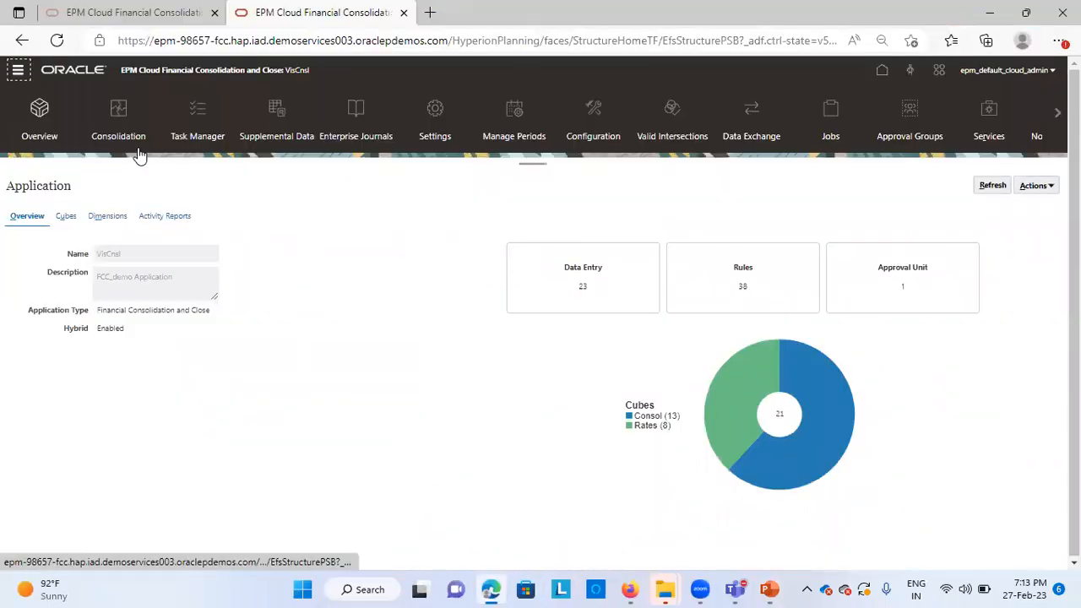
# Open the Intercompany dimension and view the member properties of FCCS_Intercompany Top, including its Consol and Rates aggregation operators
pyautogui.click(18, 69)
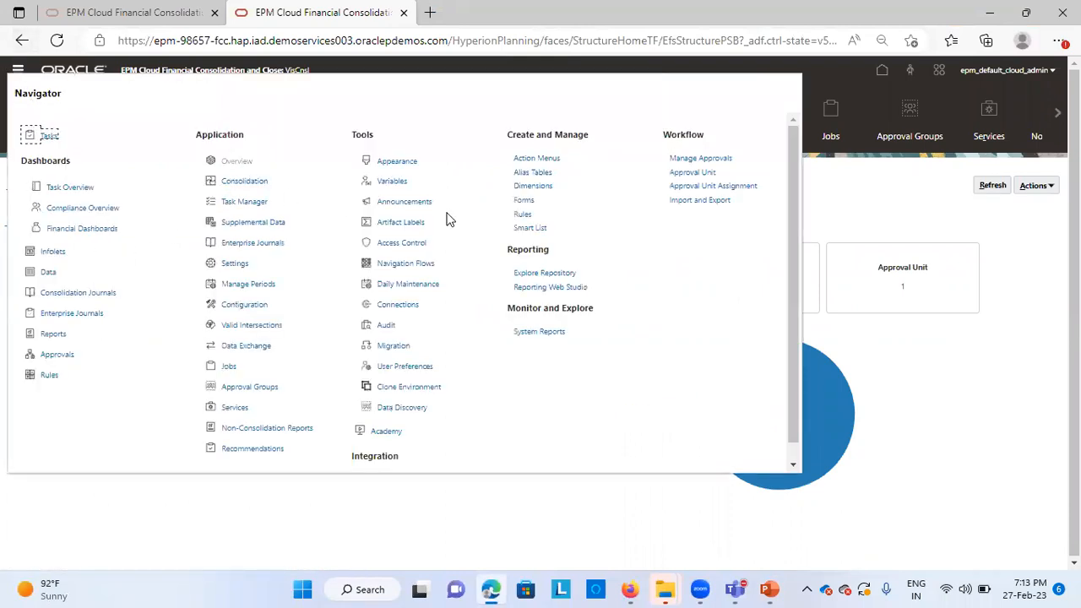
pyautogui.click(520, 186)
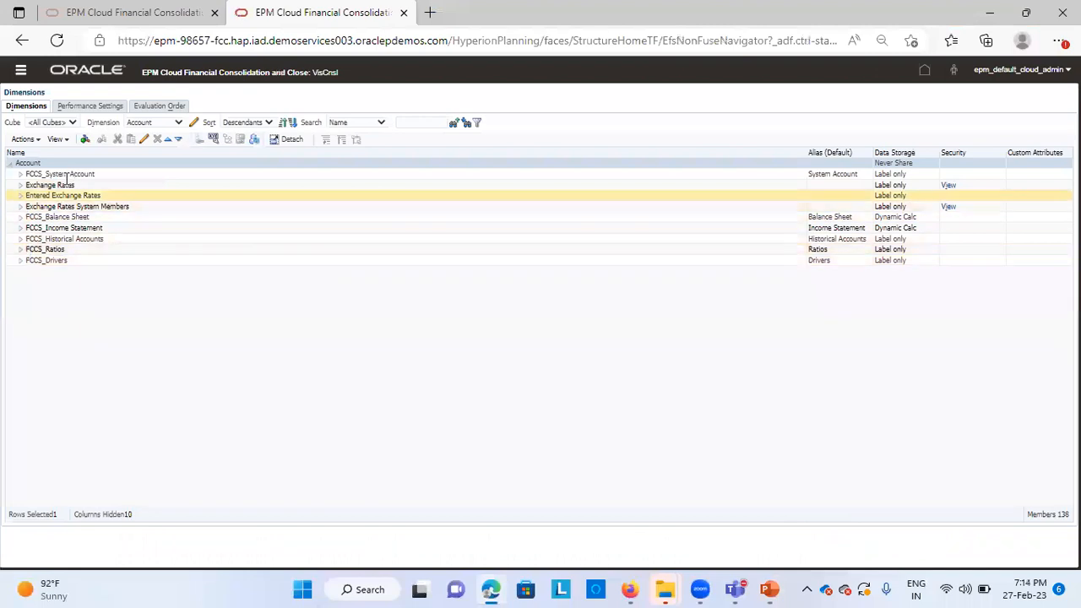
pyautogui.click(156, 123)
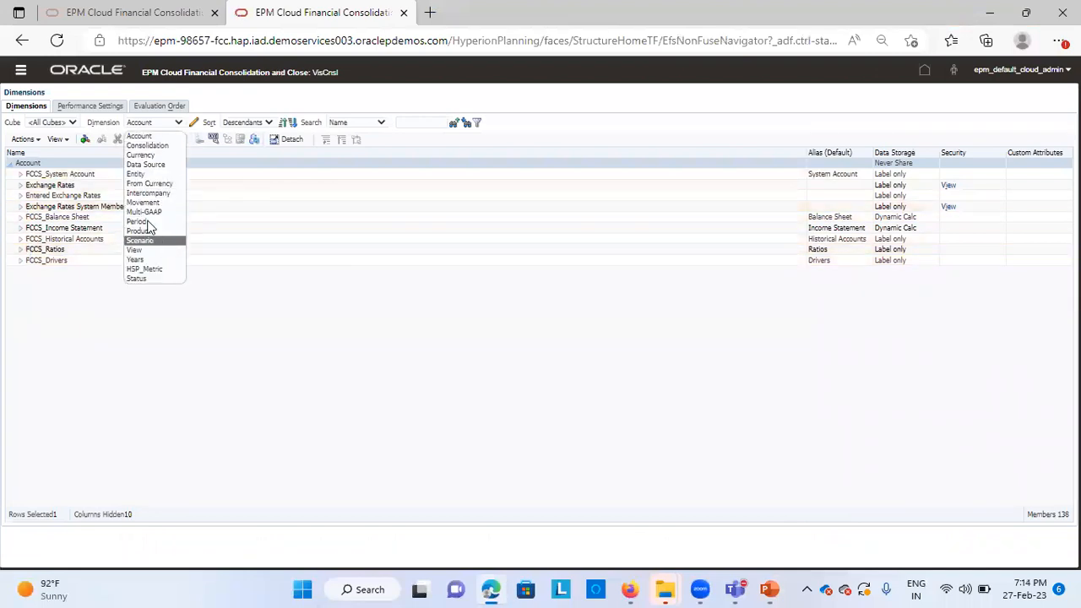
pyautogui.click(142, 193)
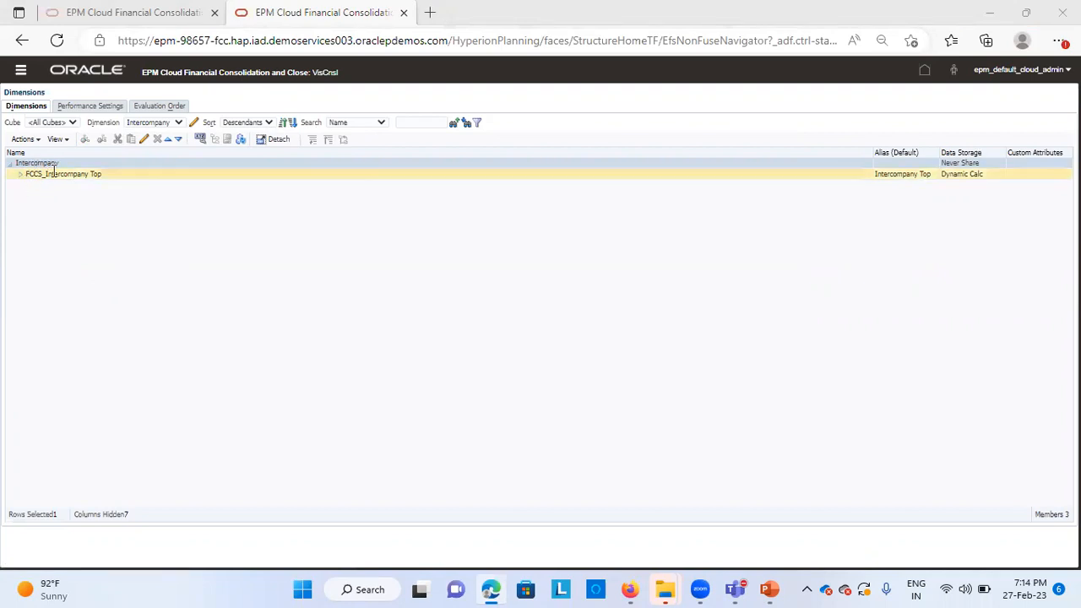
pyautogui.click(25, 175)
pyautogui.click(145, 141)
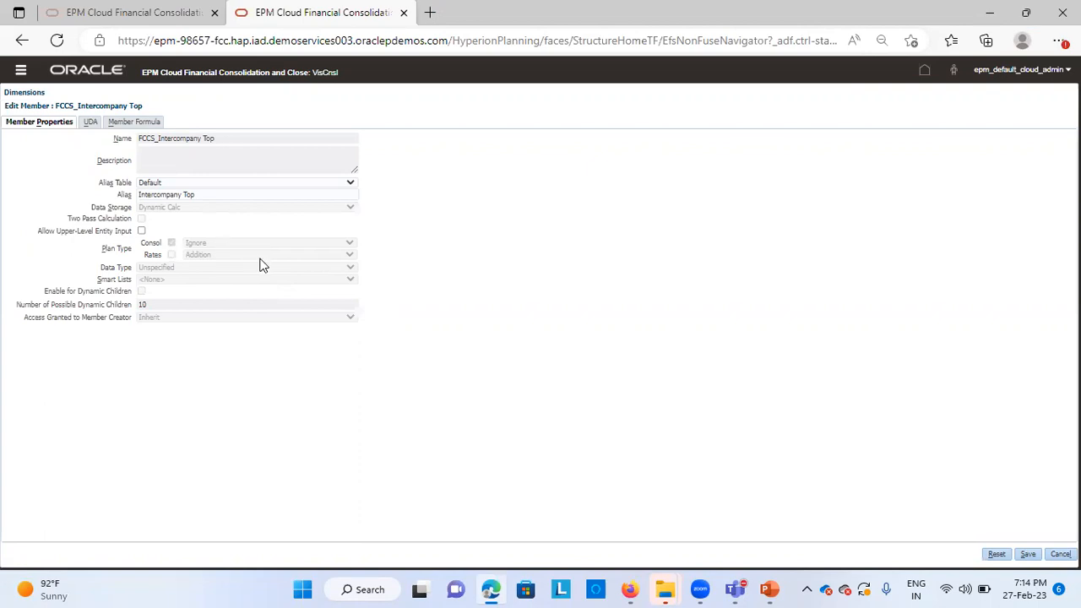
# Compare the aggregation operators of FCCS_Intercompany Top with the Case-6 rule on slide 6 in PowerPoint
pyautogui.click(770, 589)
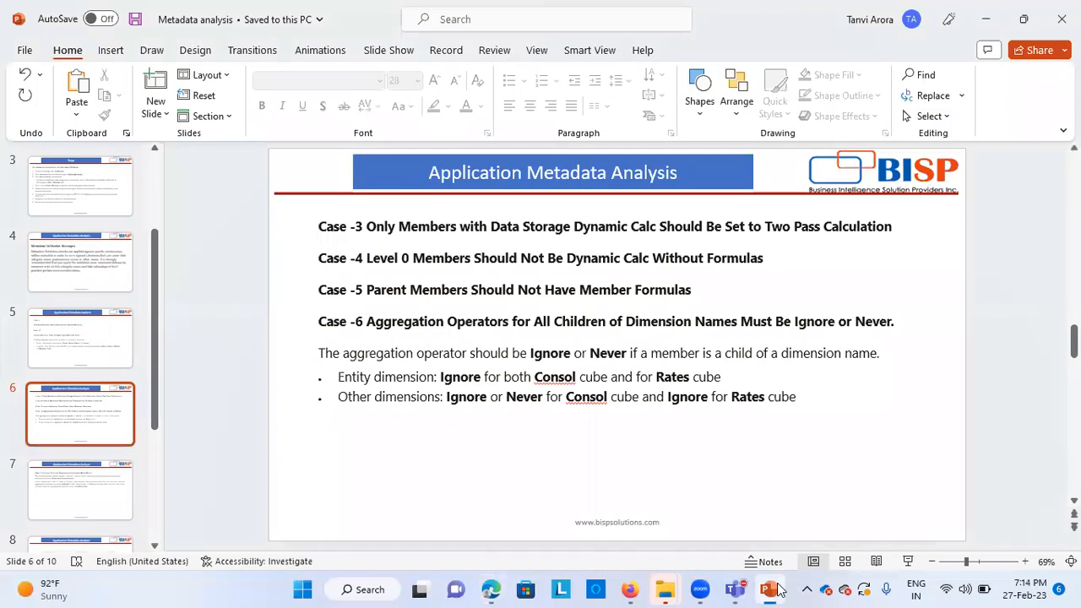
pyautogui.click(771, 590)
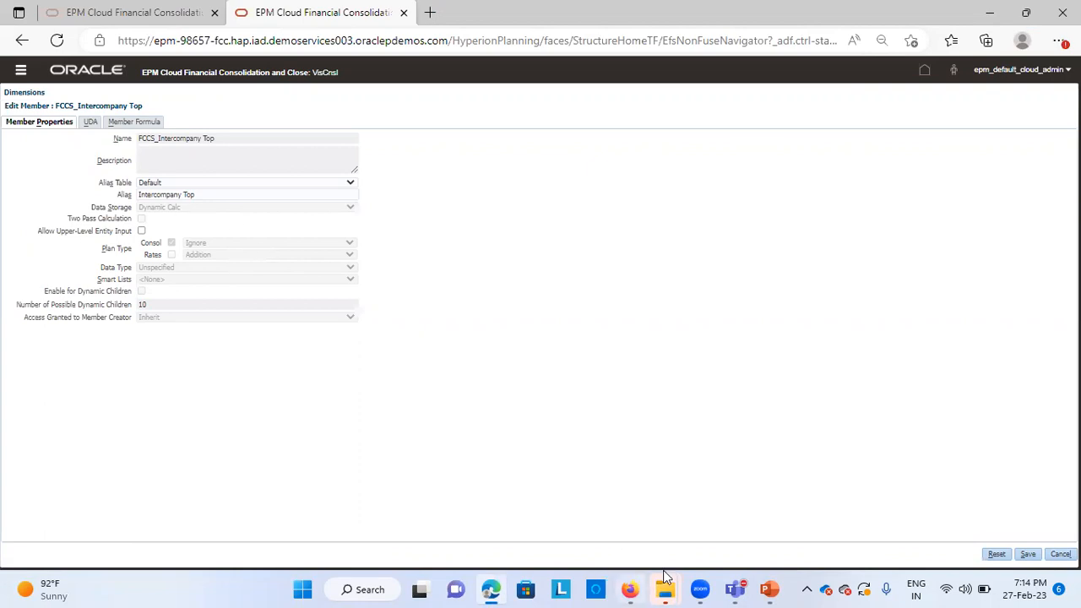
pyautogui.click(771, 589)
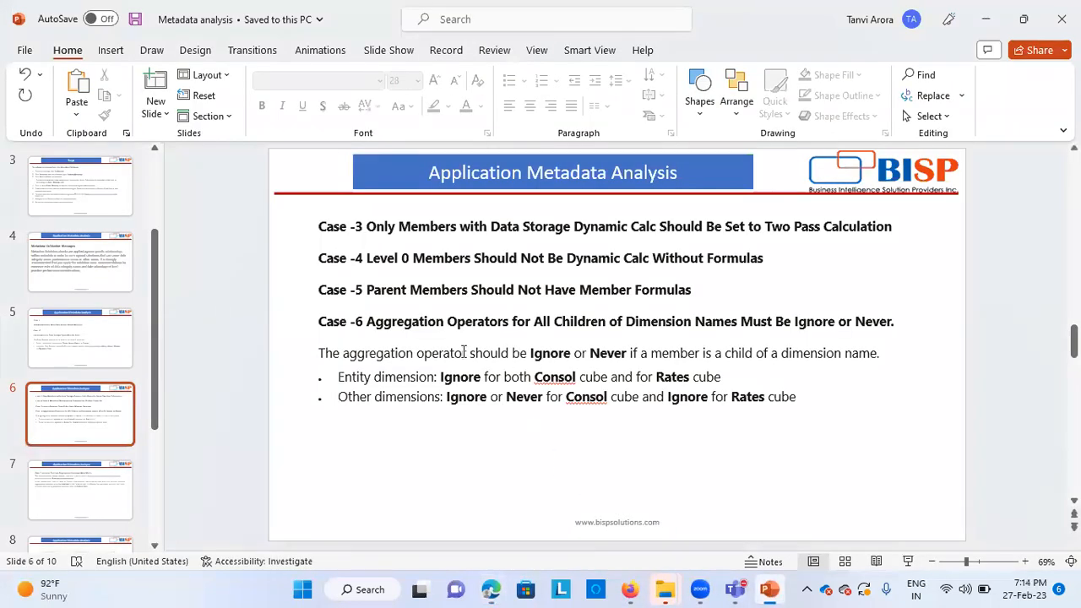